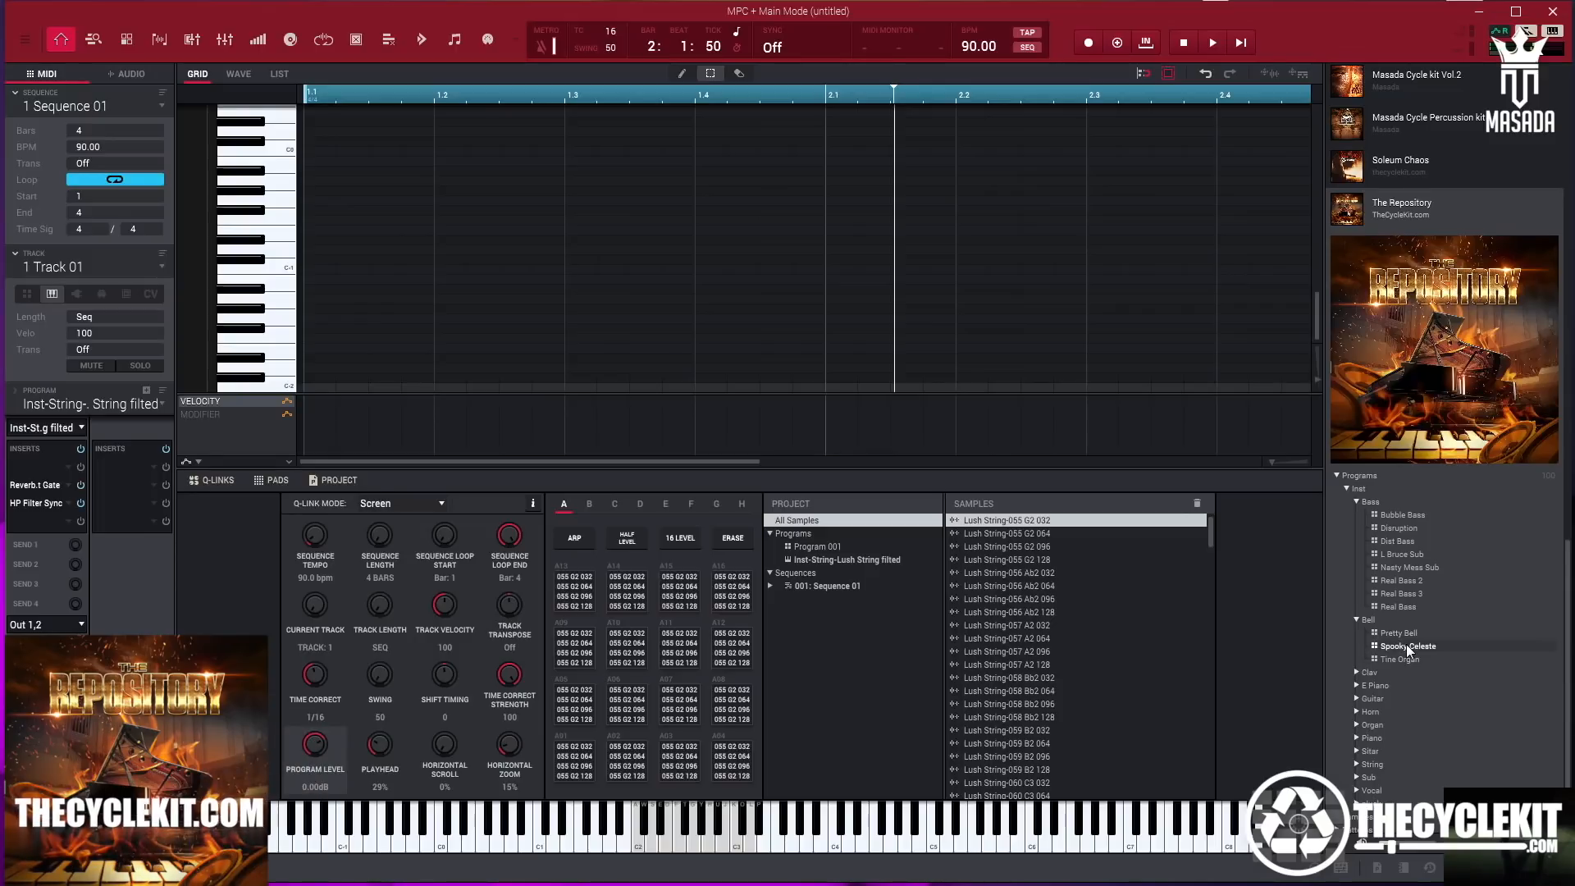
Audition the Tine Organ bell, expand the Clav category and audition its Electric Clav program
scroll(1407, 643, "down", 1)
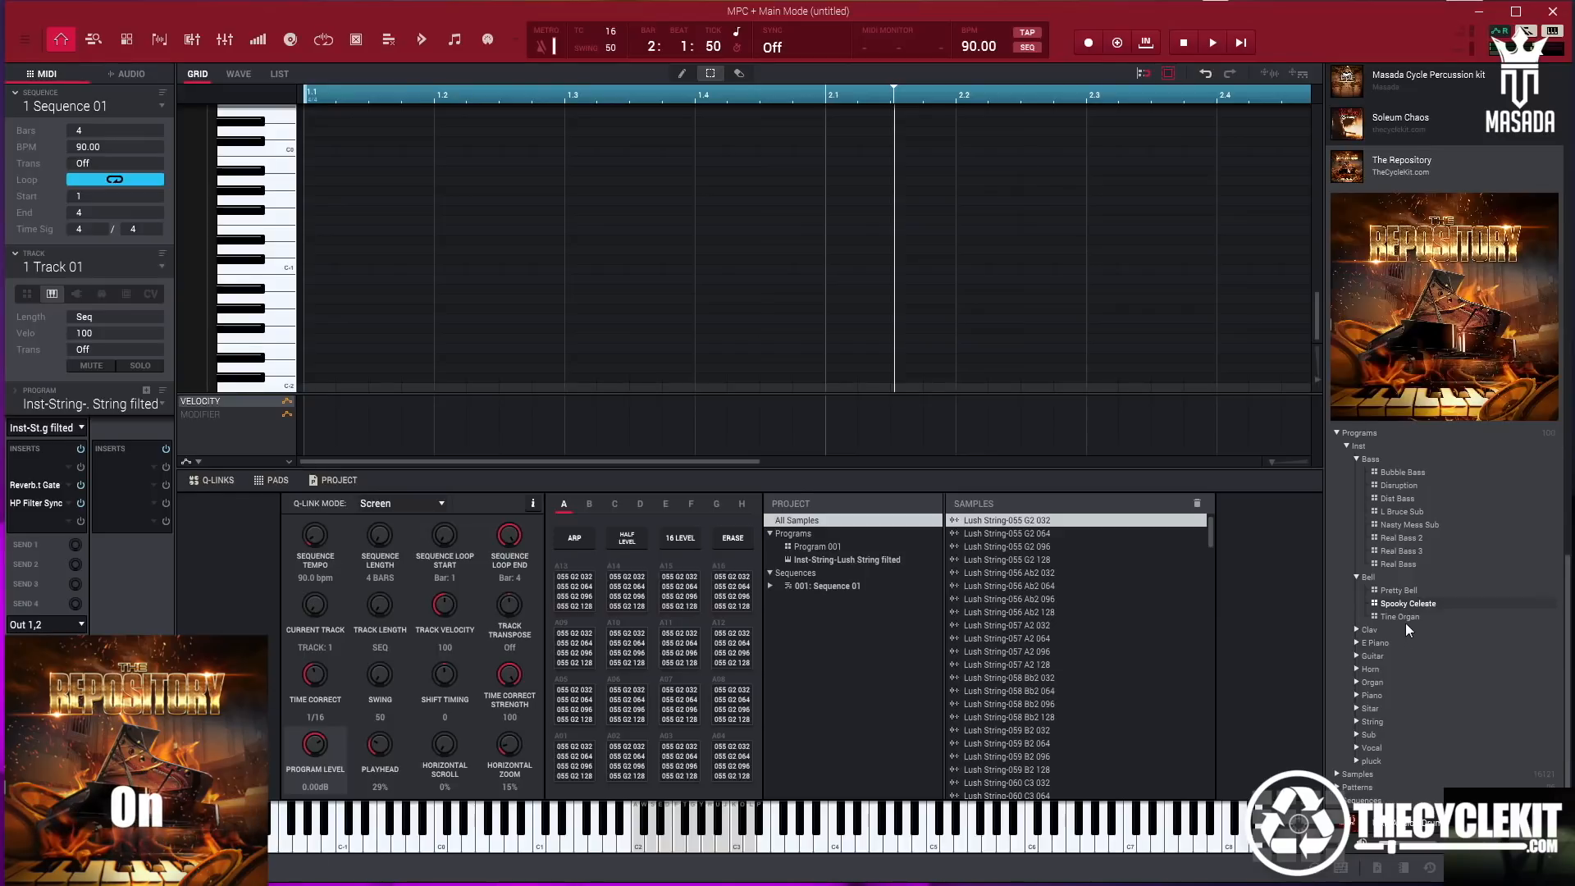
scroll(1405, 619, "down", 1)
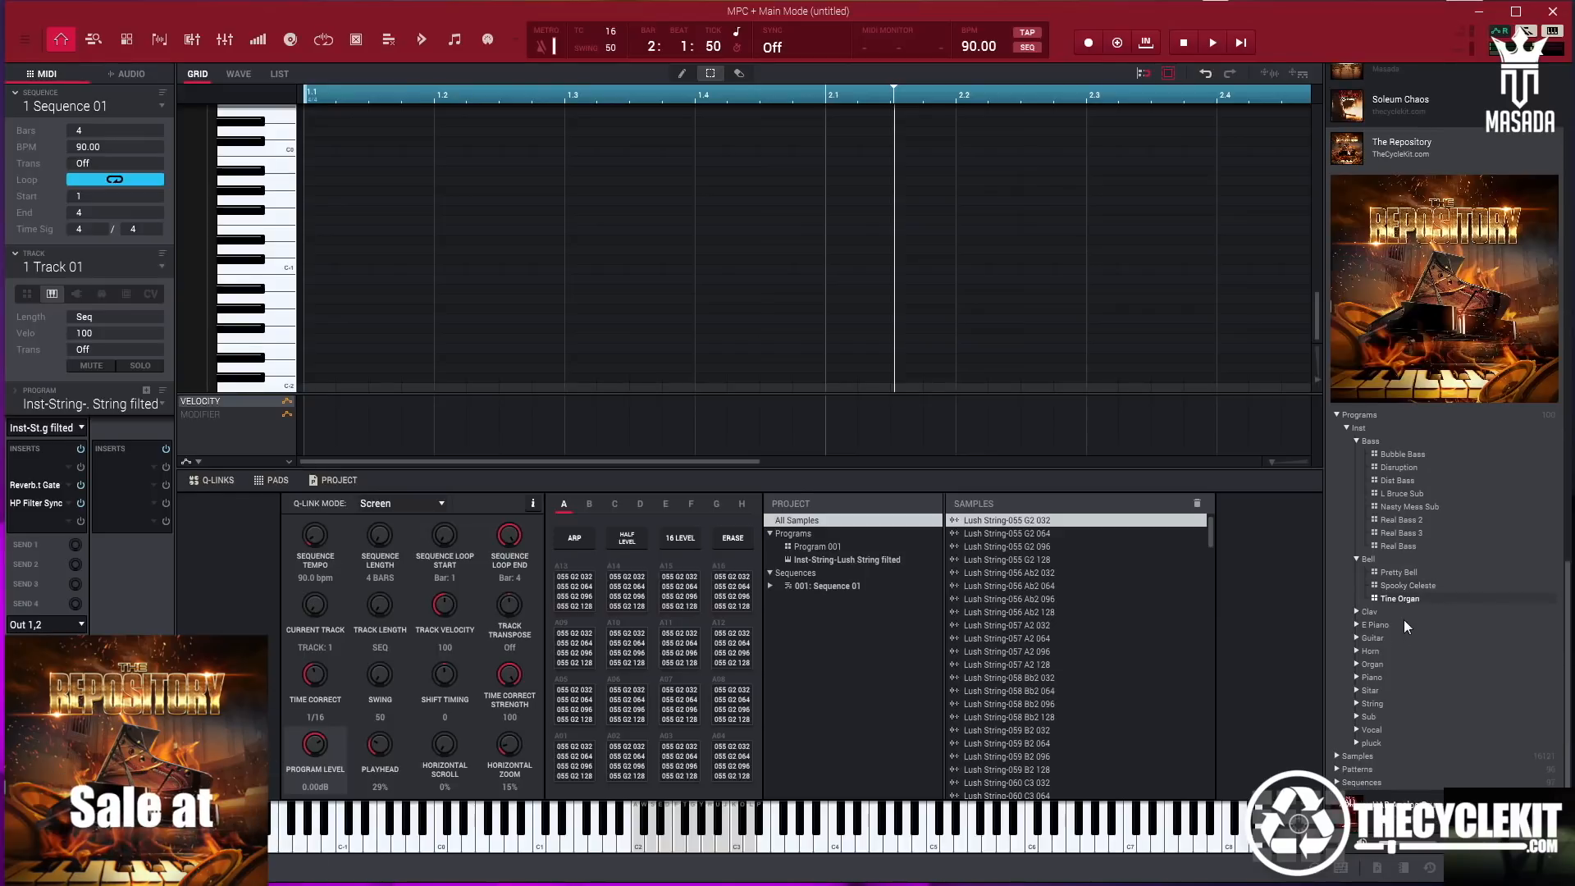
left_click(1356, 613)
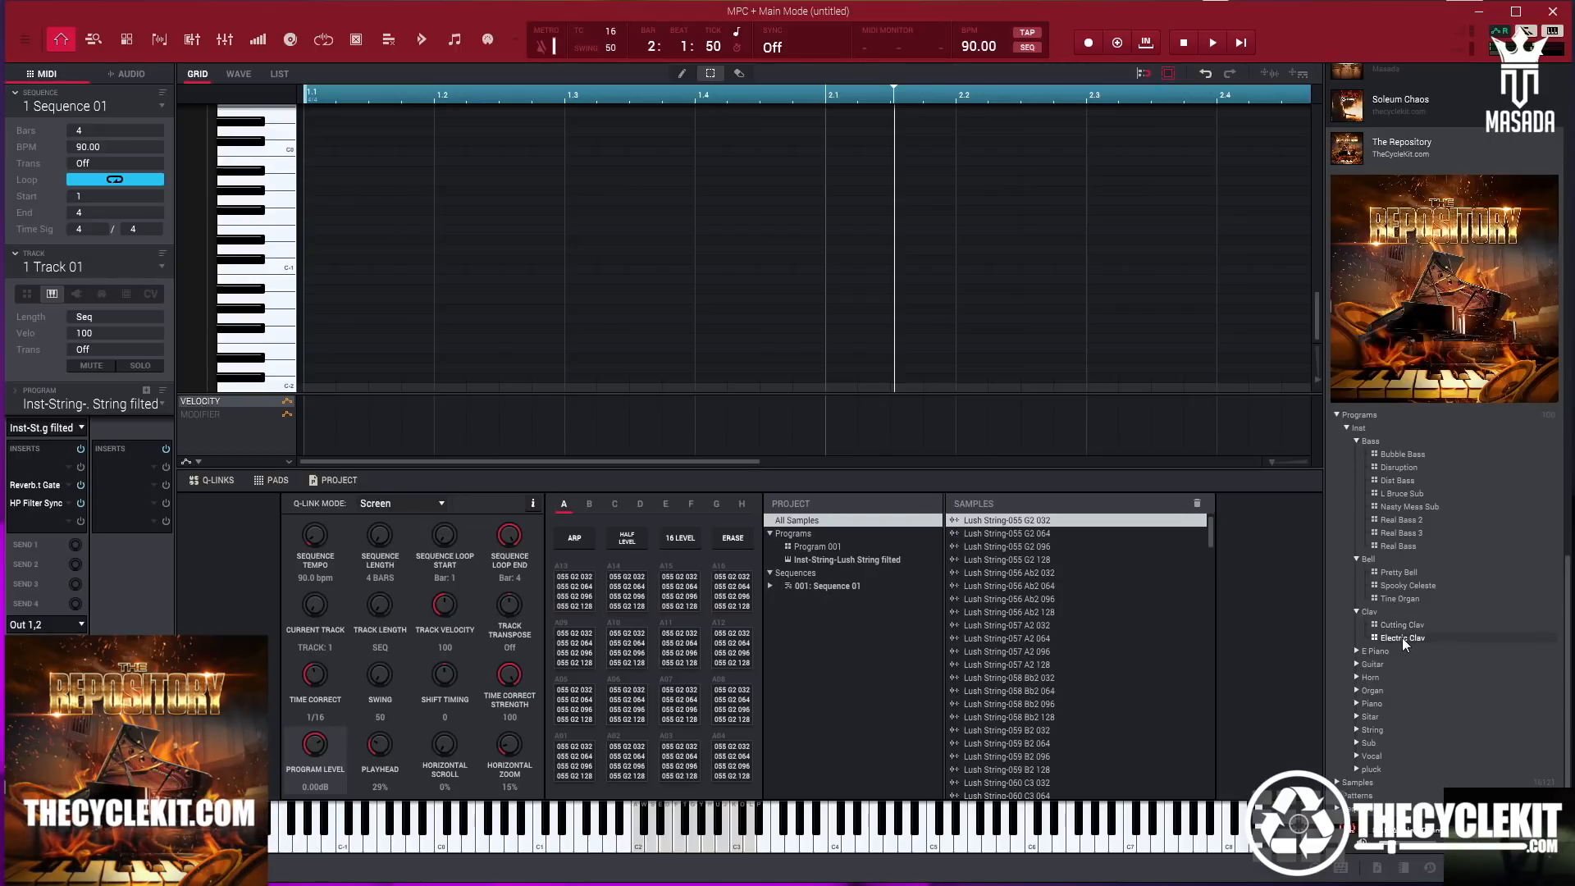
Expand the E Piano category and audition Beautiful Ep Standalone, Wurl of my life and Wurli Rhodes
left_click(1357, 651)
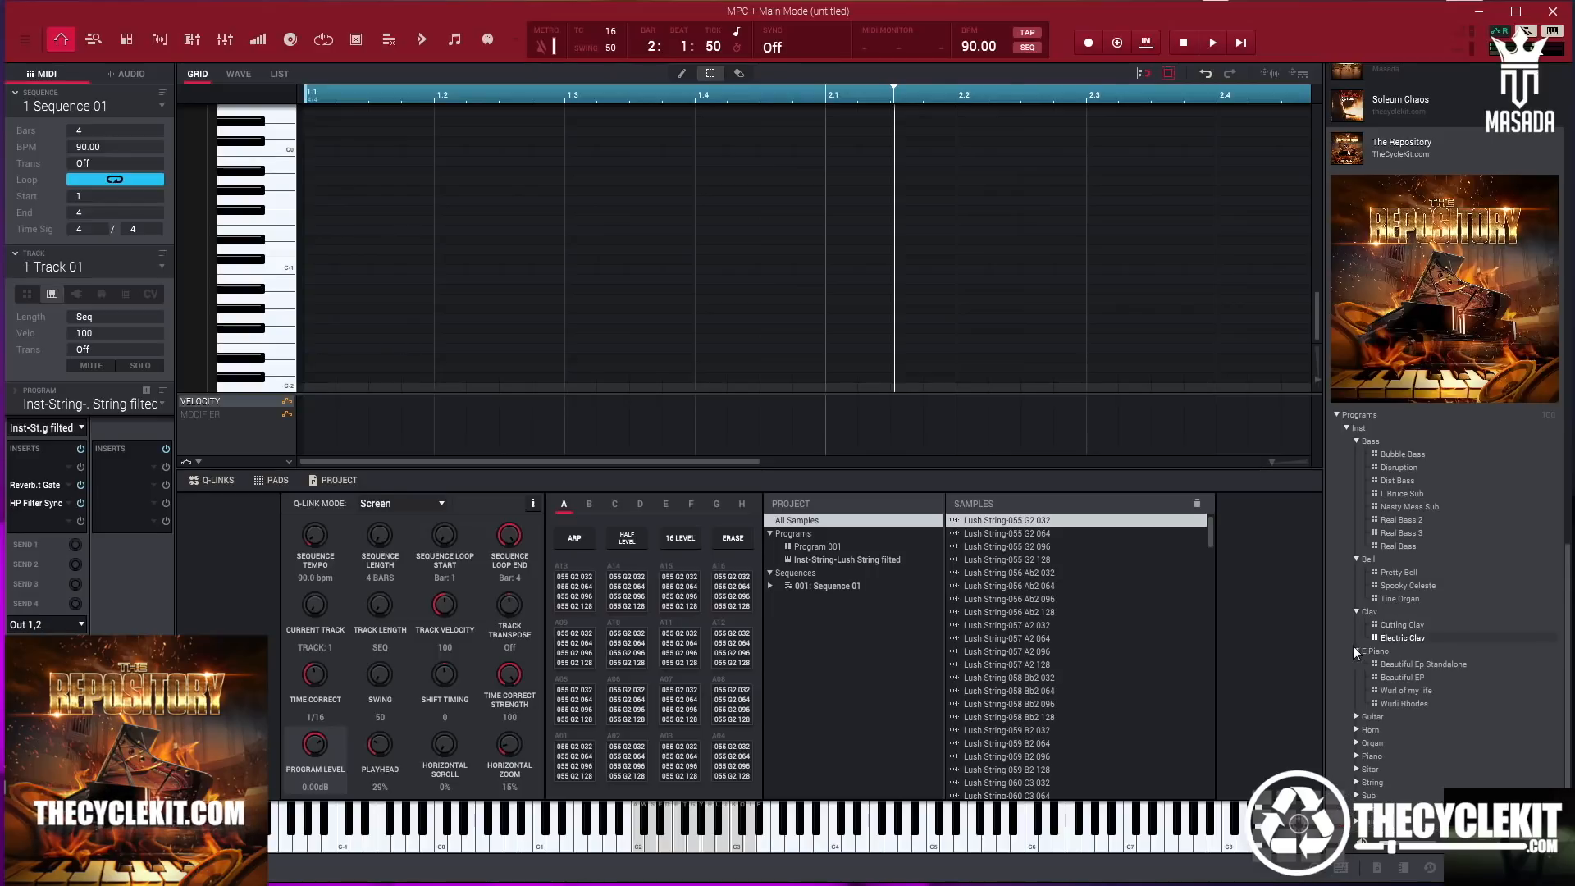
left_click(1402, 663)
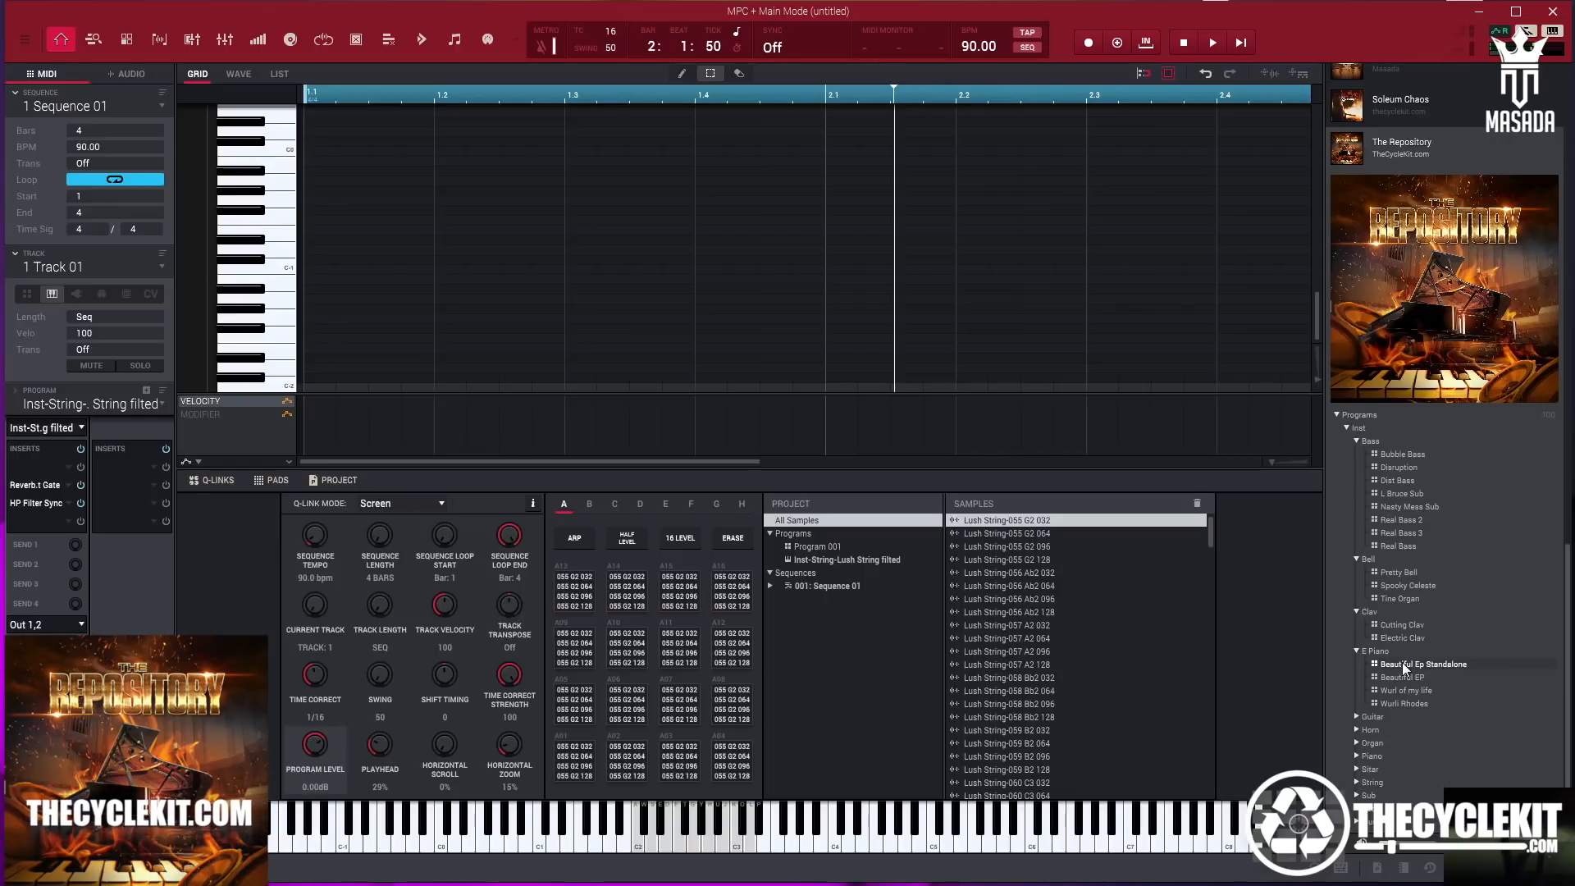
left_click(1375, 693)
scroll(1397, 701, "down", 1)
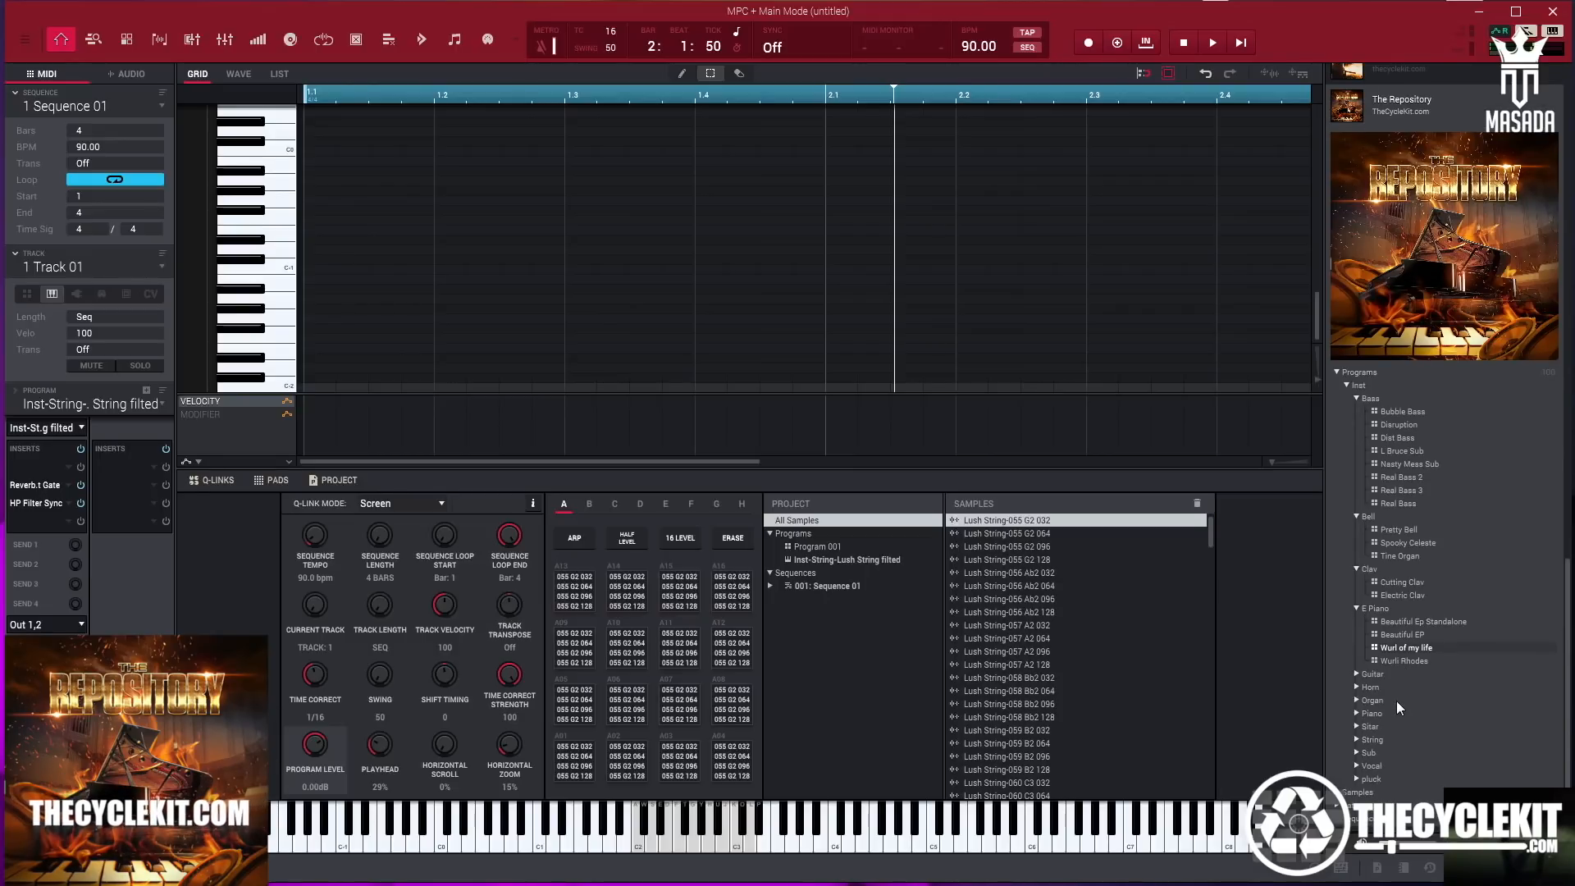
left_click(1394, 662)
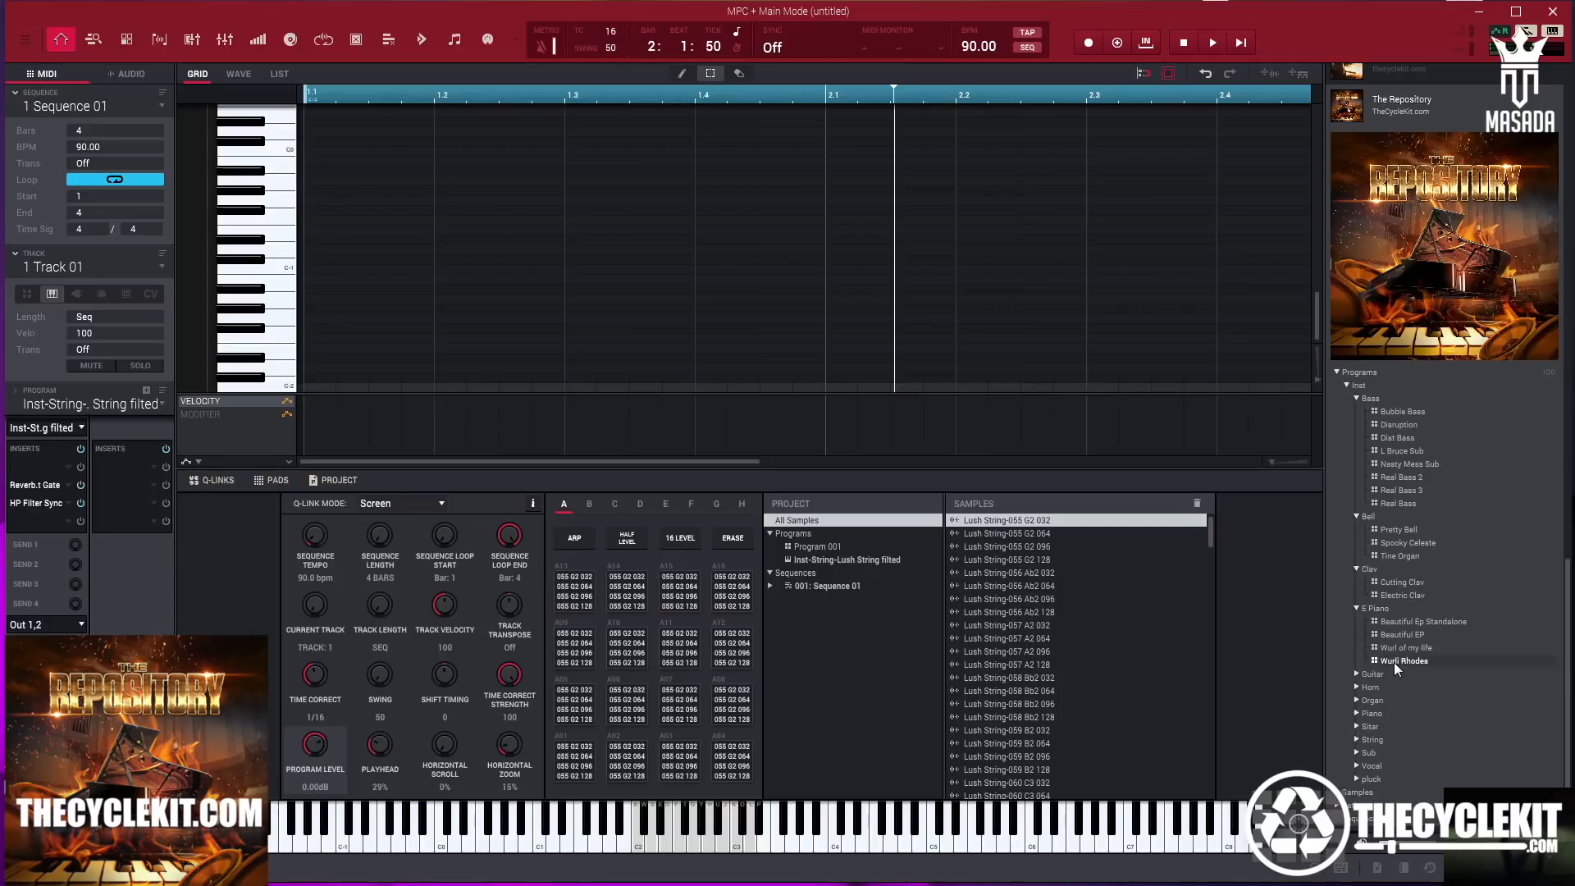
Expand the Guitar category and audition its programs, including Clear Guitar, Gently weep Guitar, Lil blip, Luv Wah Wah 2 and Luv Wah Wah
left_click(1356, 674)
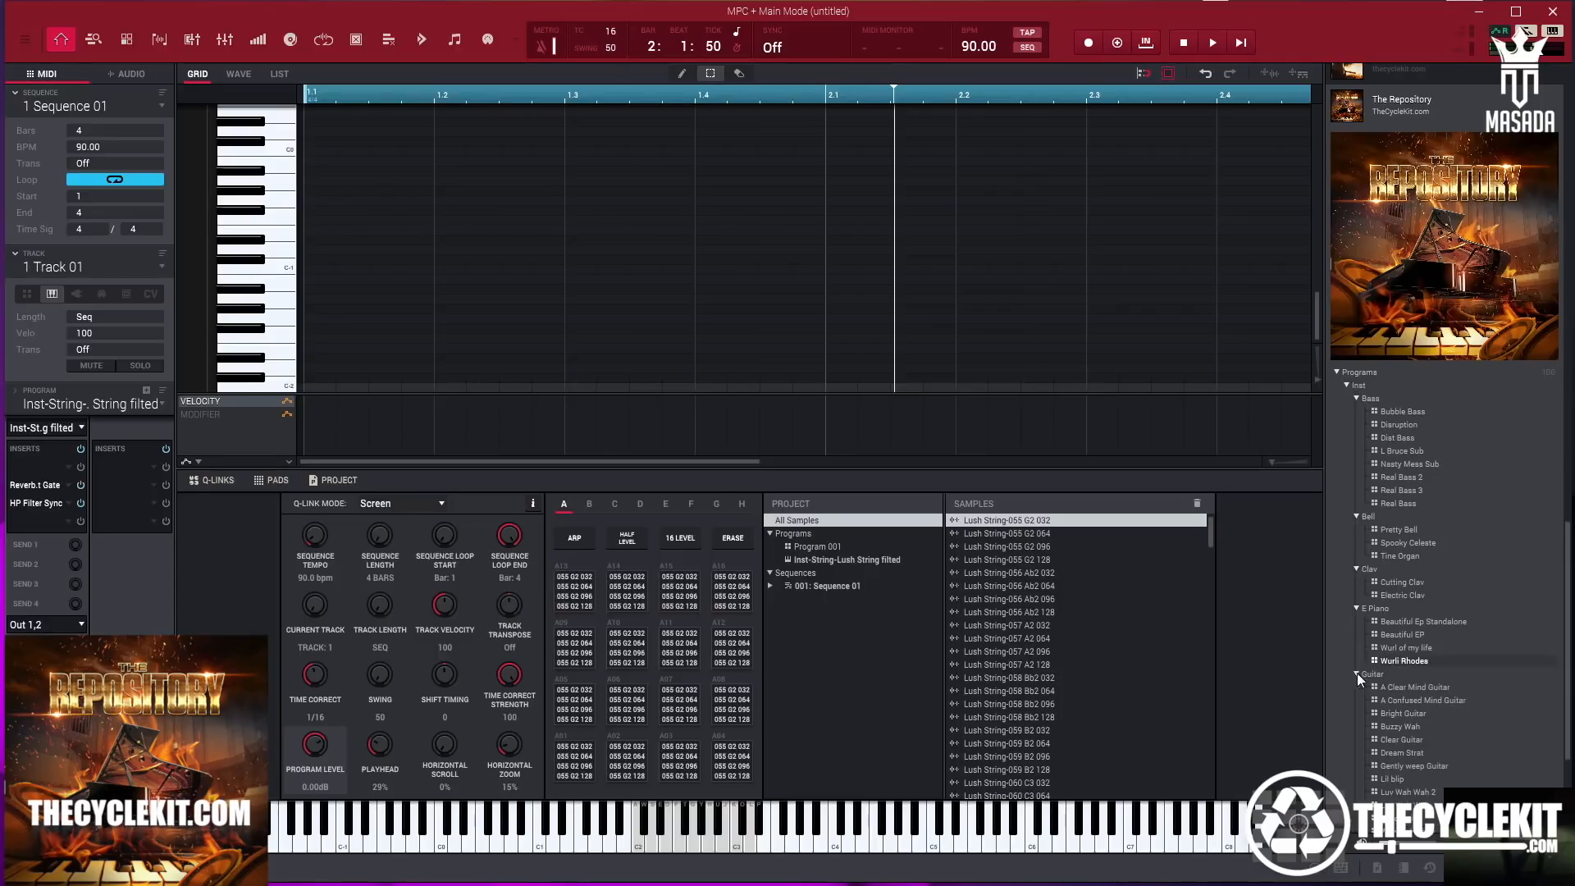
left_click(1412, 740)
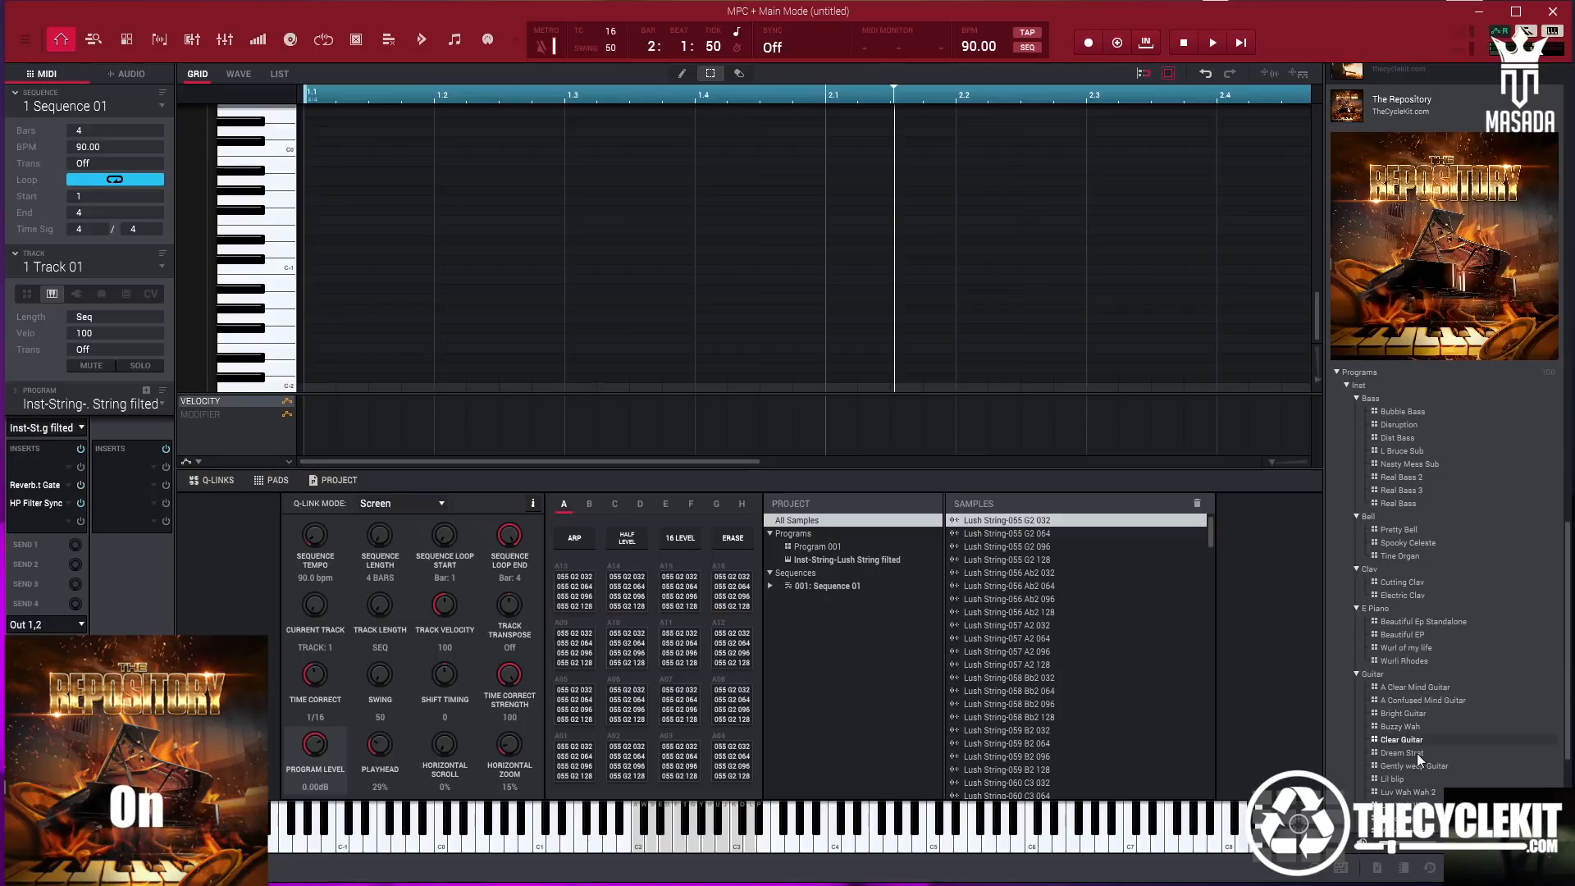
left_click(1417, 753)
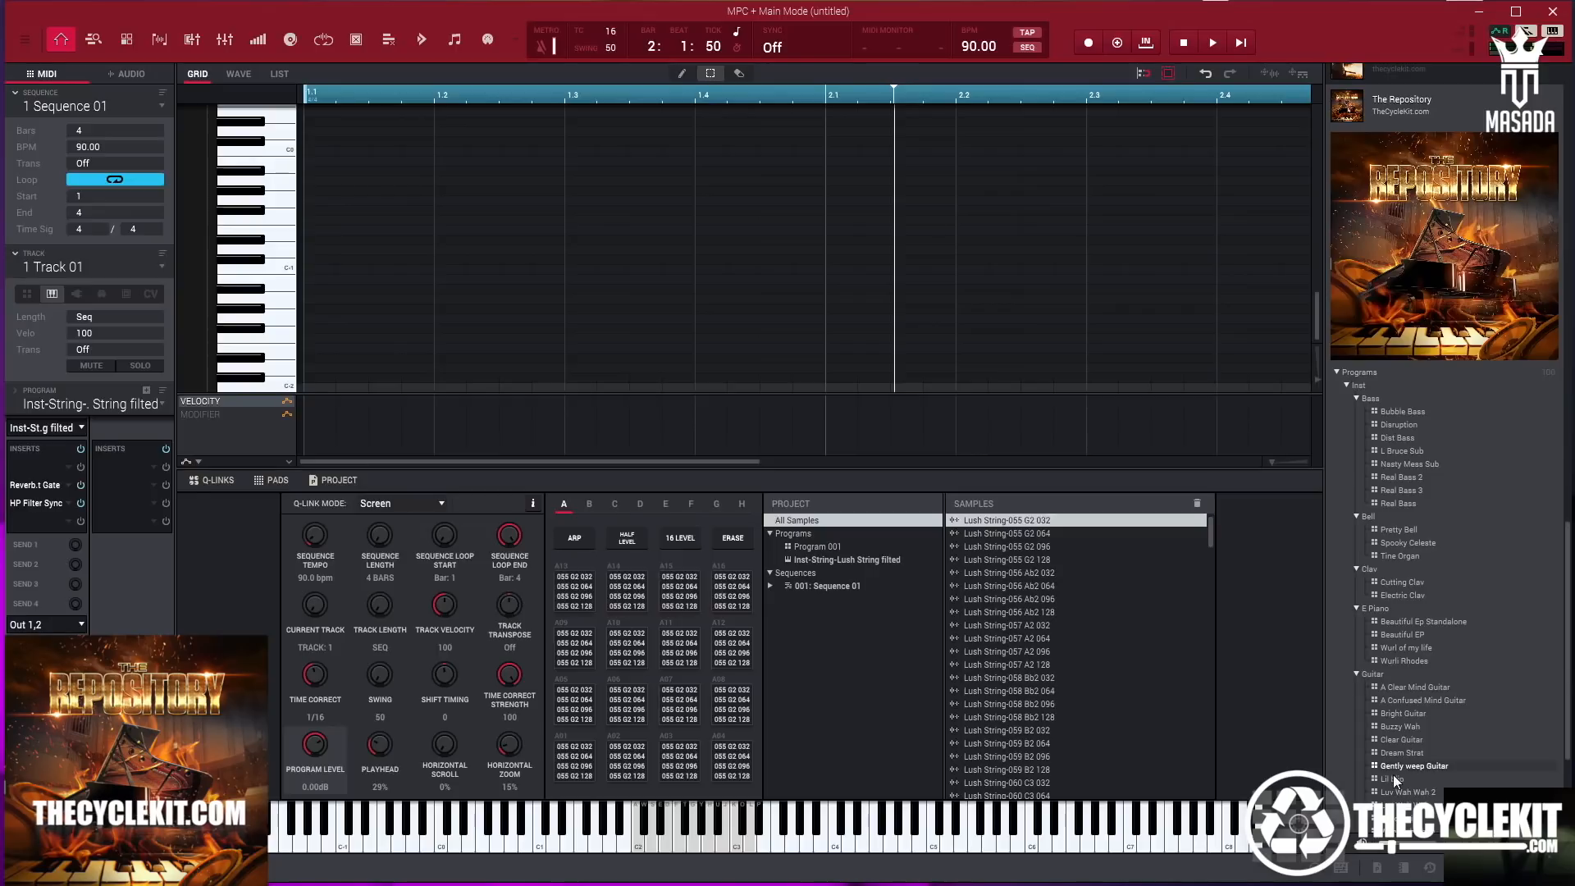
left_click(1394, 779)
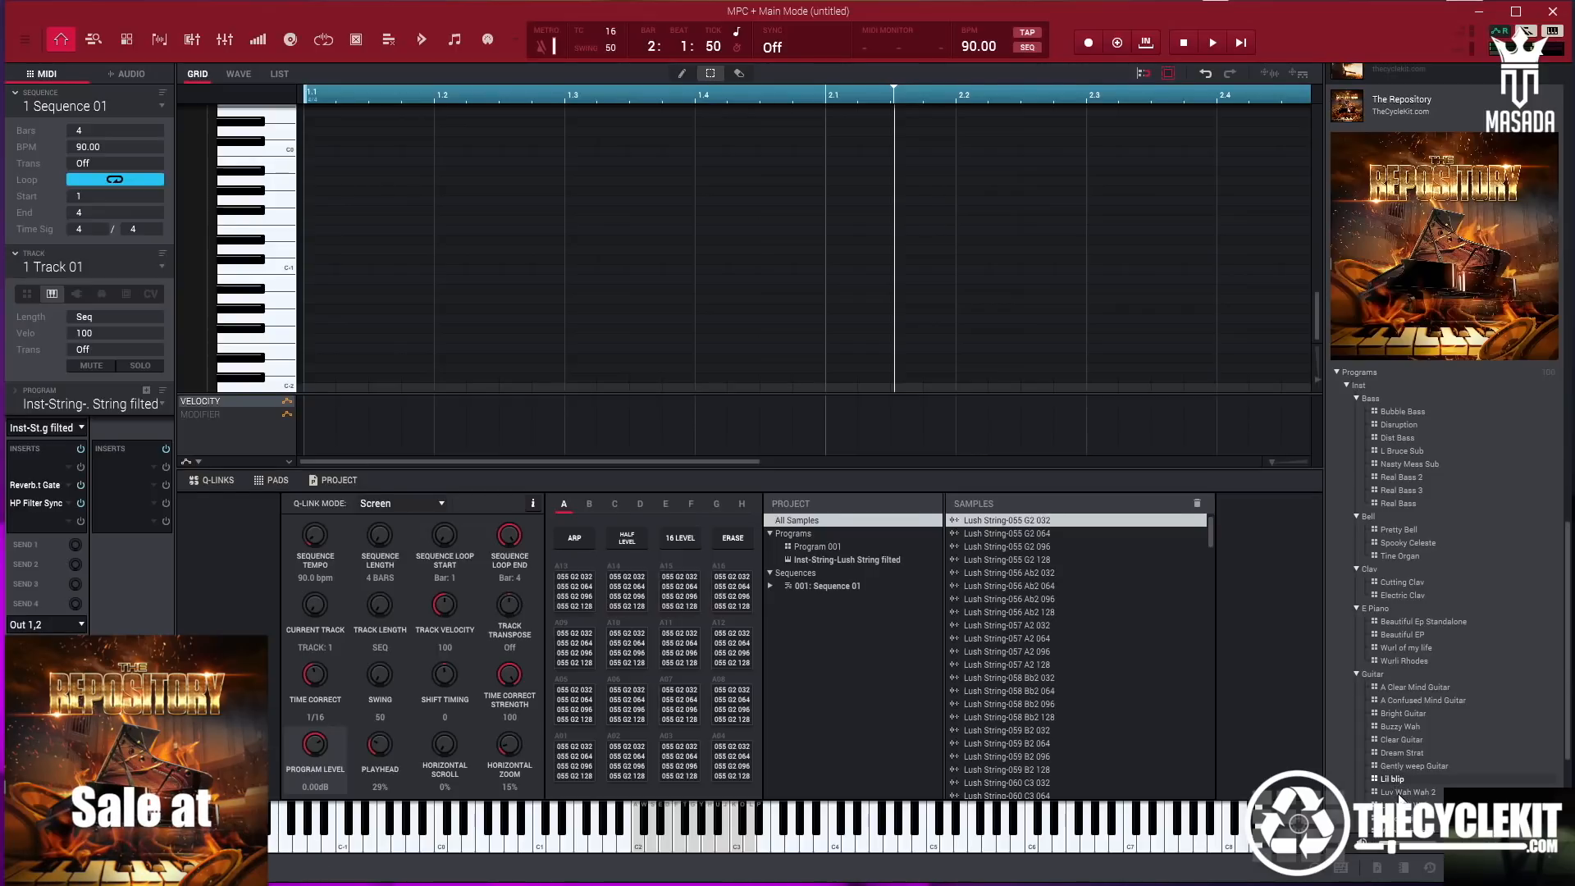
left_click(1401, 793)
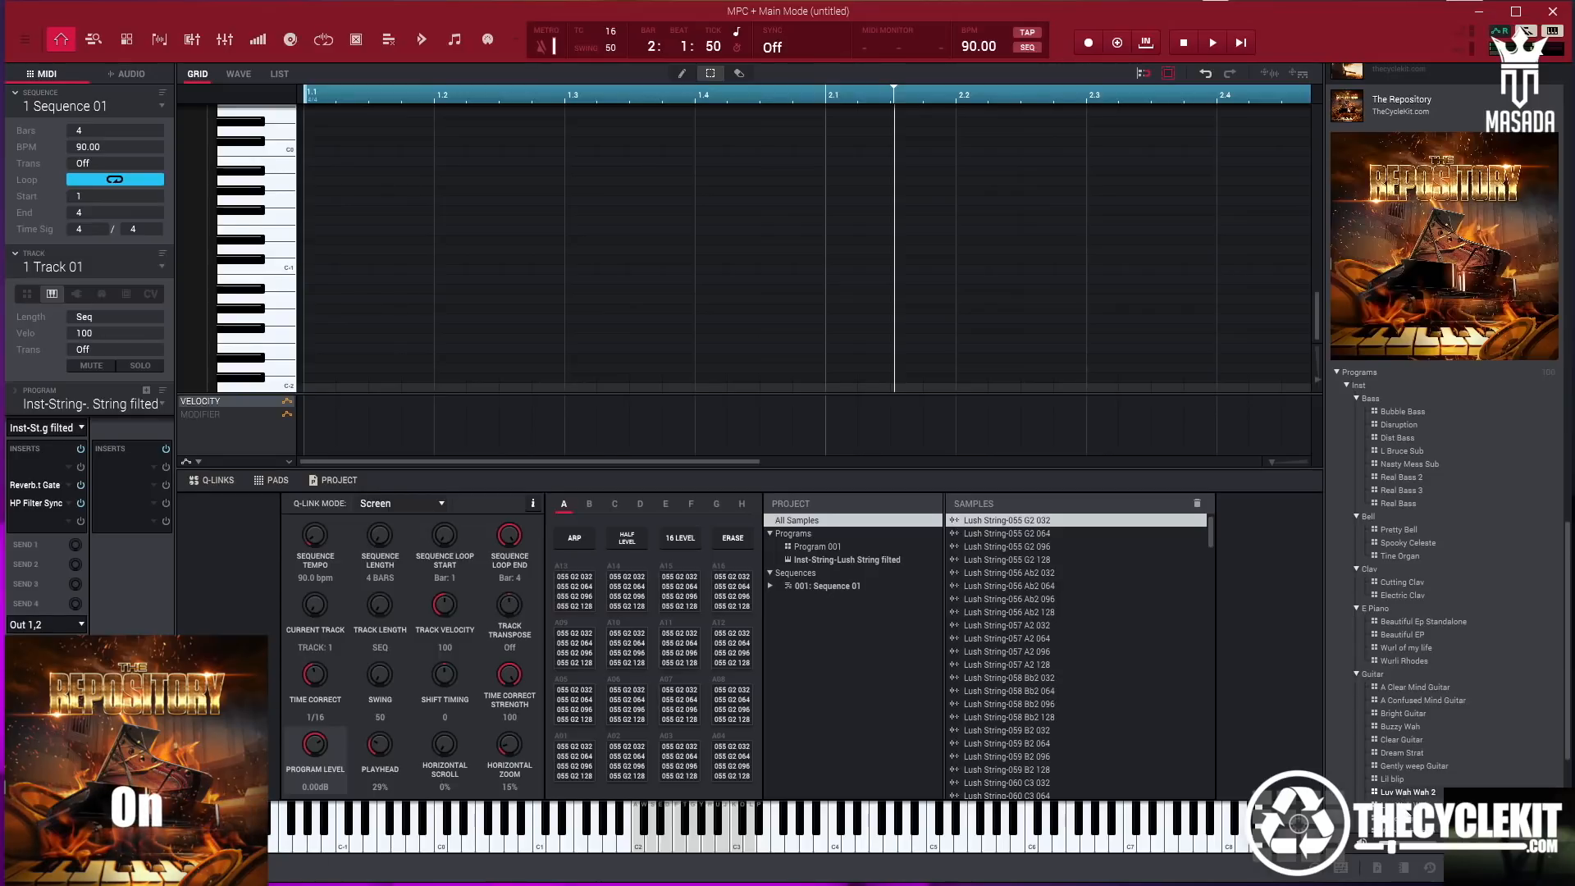
left_click(1405, 806)
scroll(1407, 811, "down", 3)
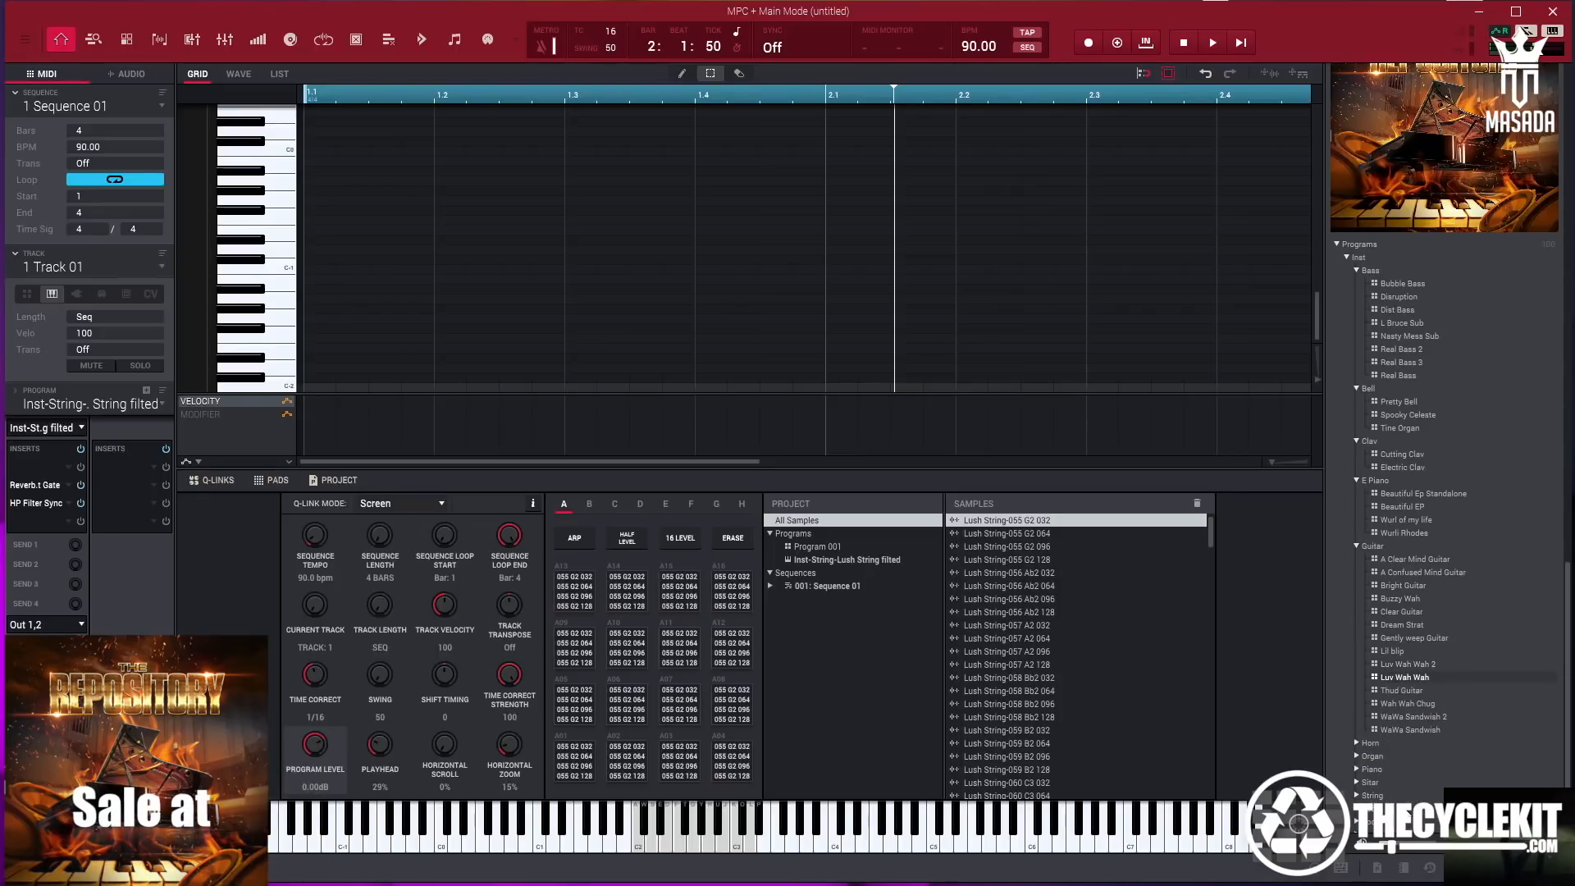
Expand the Horn category and audition its programs, including Horror Hype, Low Bottom and Mighty Horn
scroll(1407, 810, "down", 1)
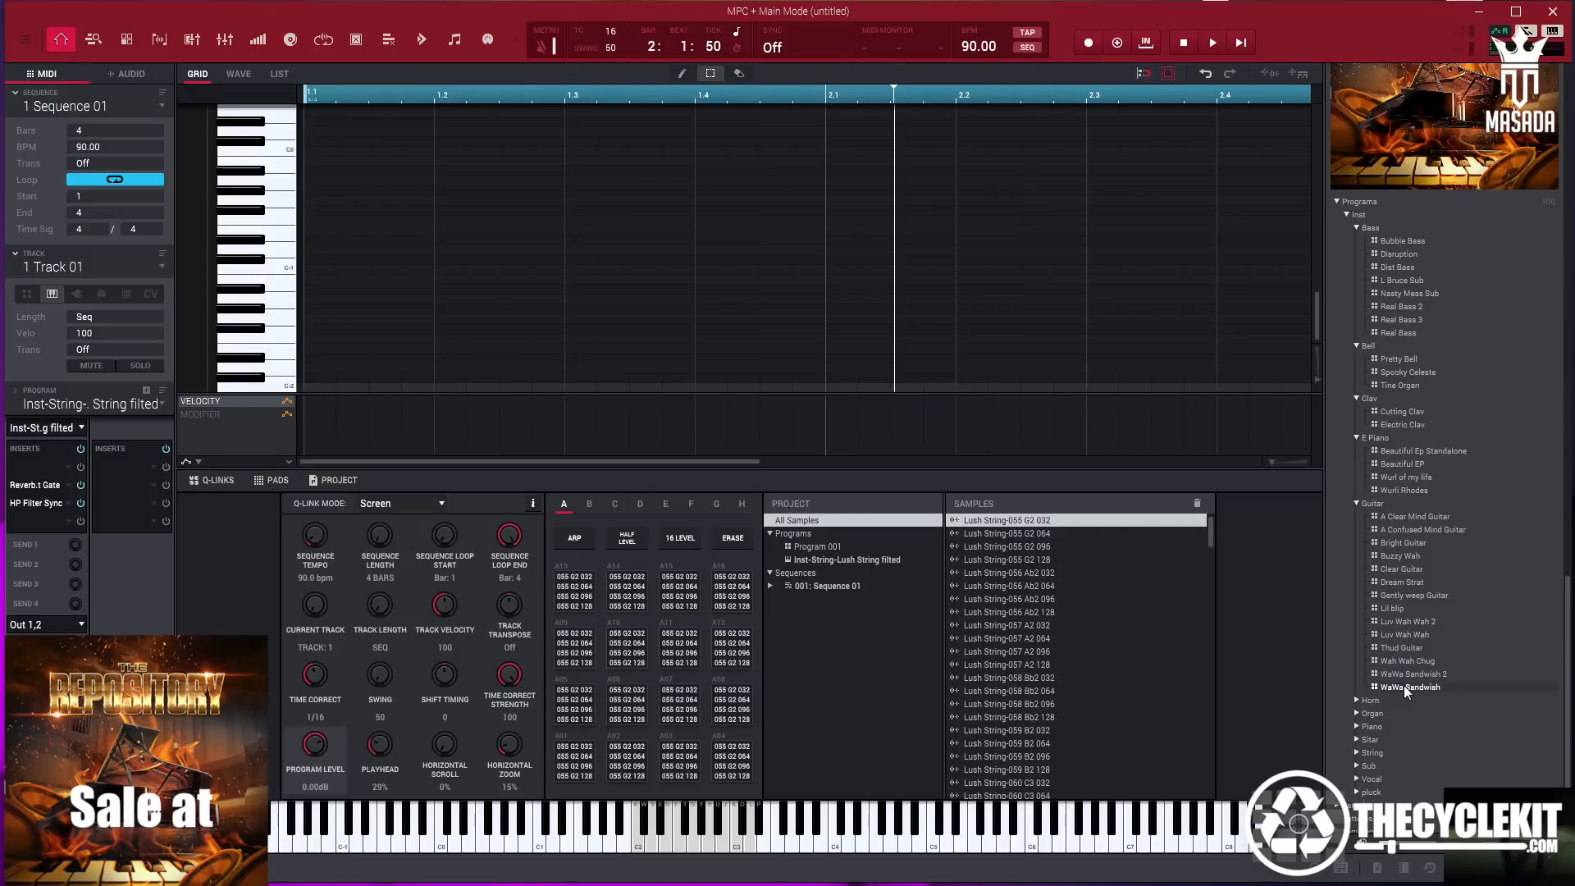
left_click(1359, 700)
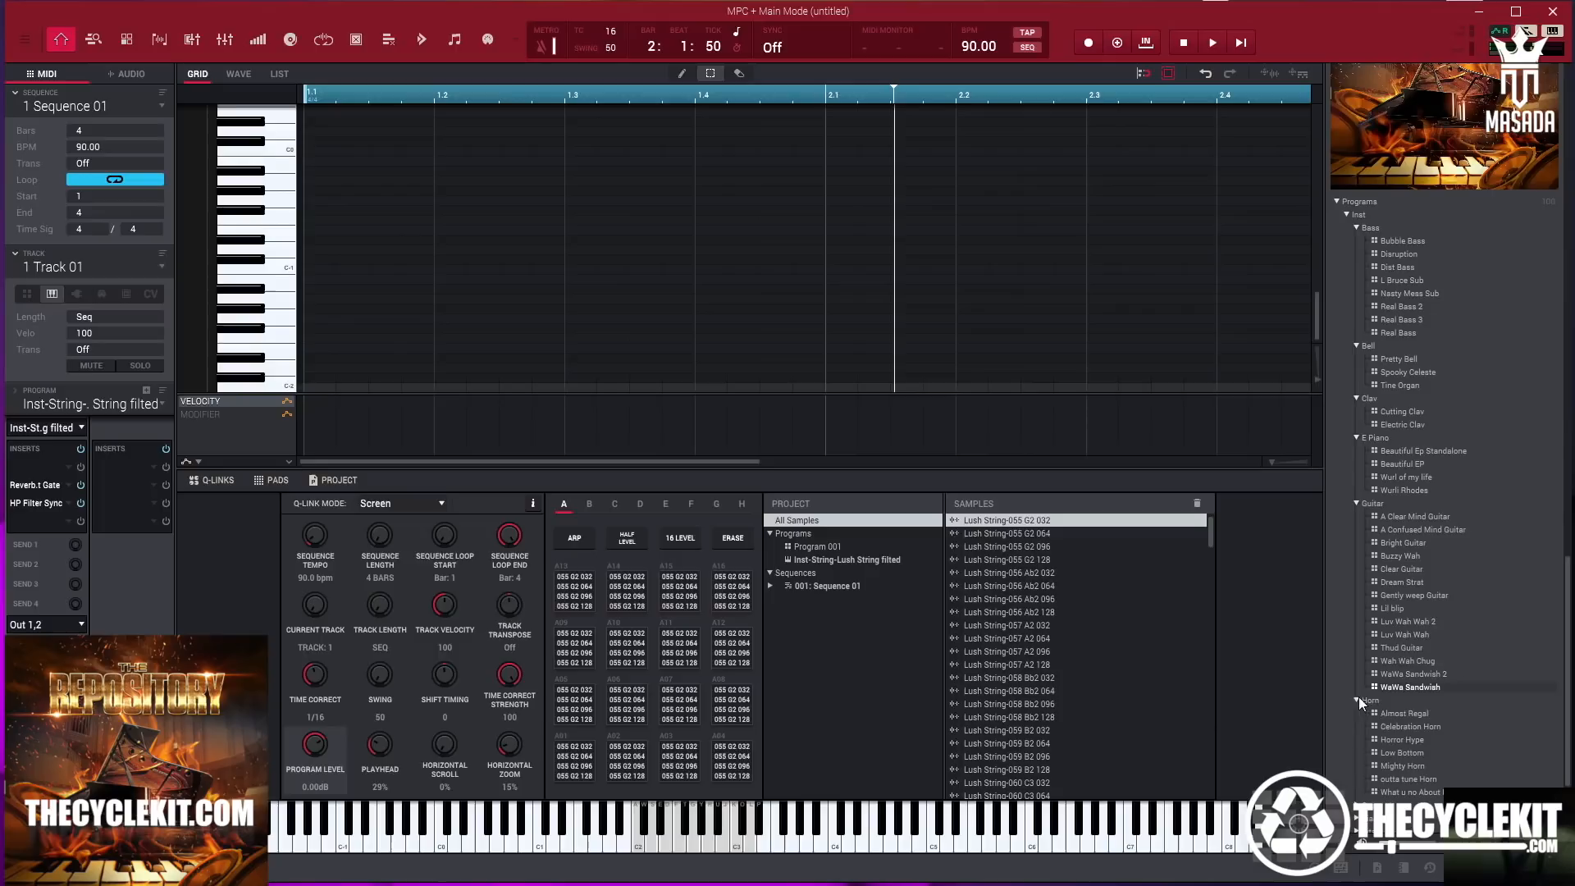
left_click(1415, 739)
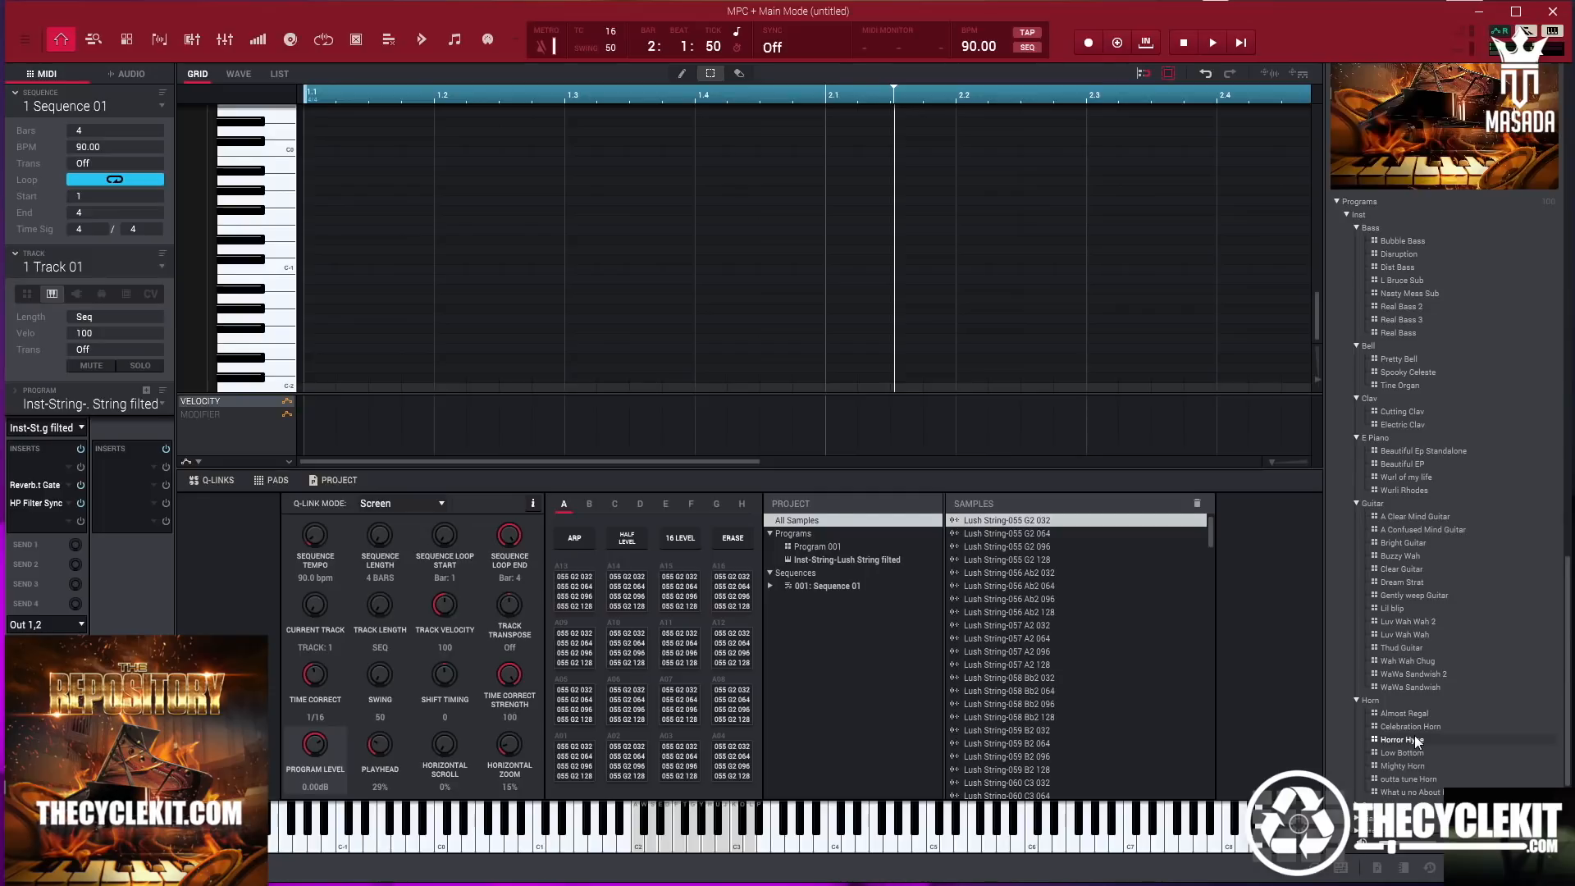
left_click(1420, 754)
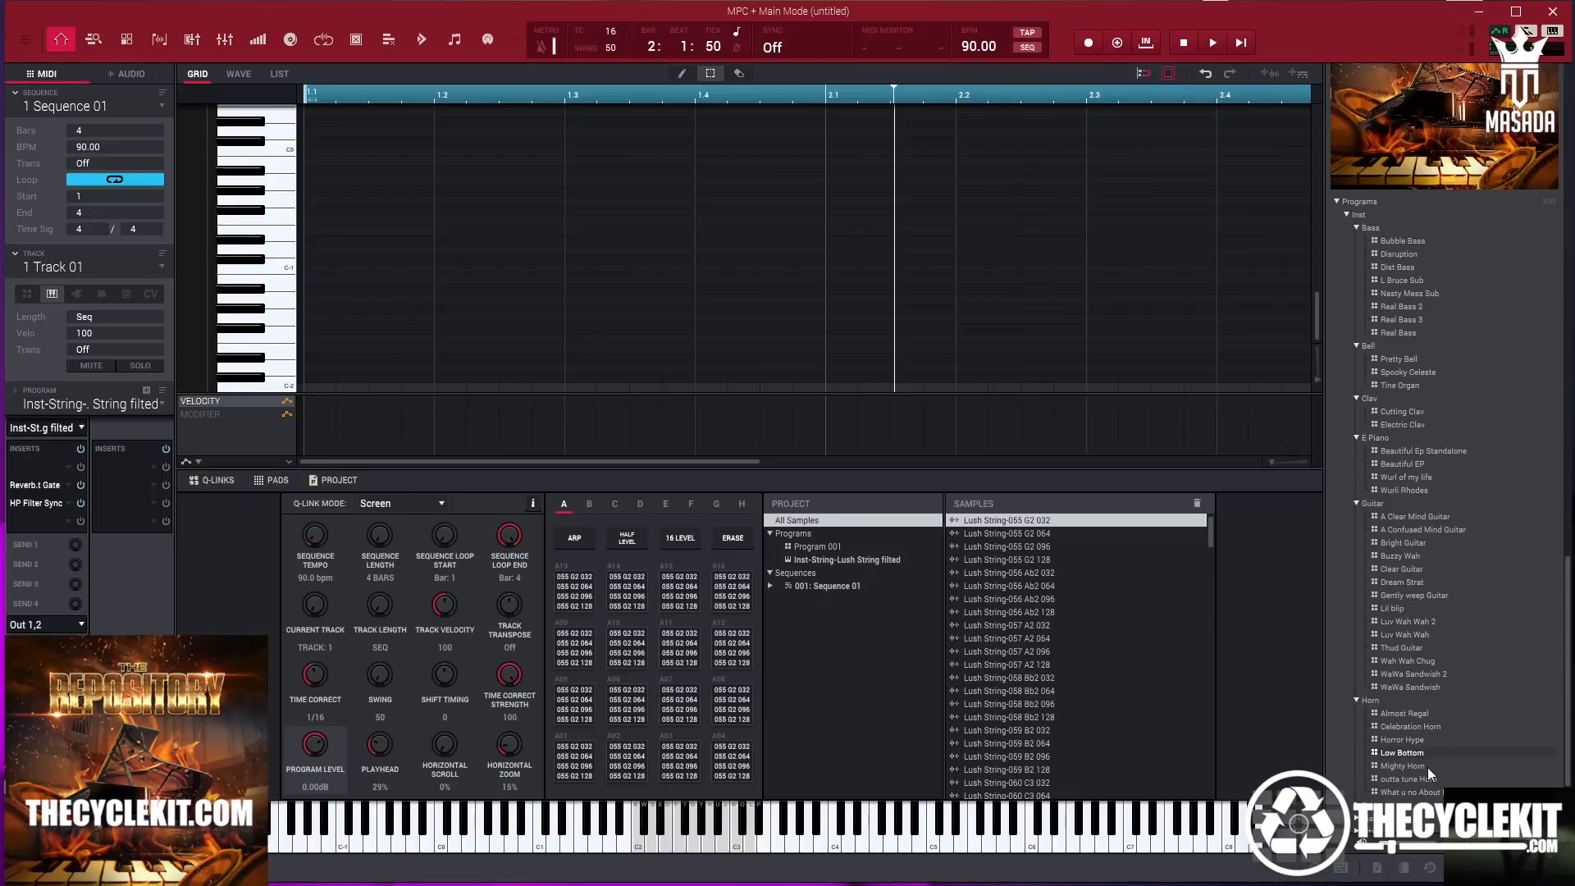
left_click(1415, 767)
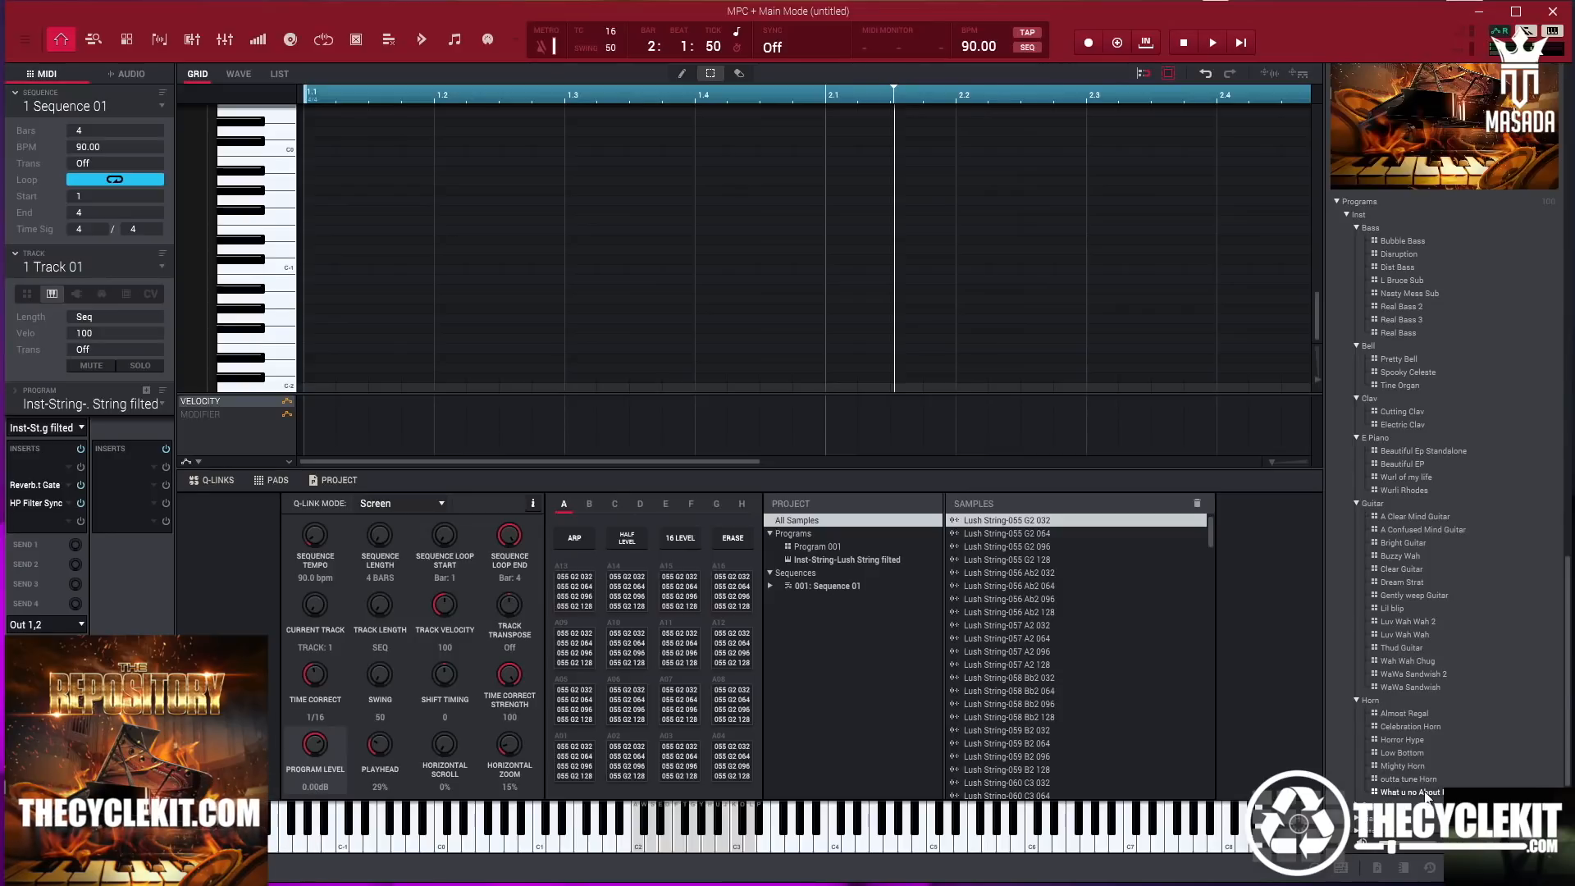
Expand the Organ category and audition its programs, including Broken street, Horror Organ and Sermon Organ
scroll(1425, 792, "down", 3)
scroll(1425, 796, "down", 1)
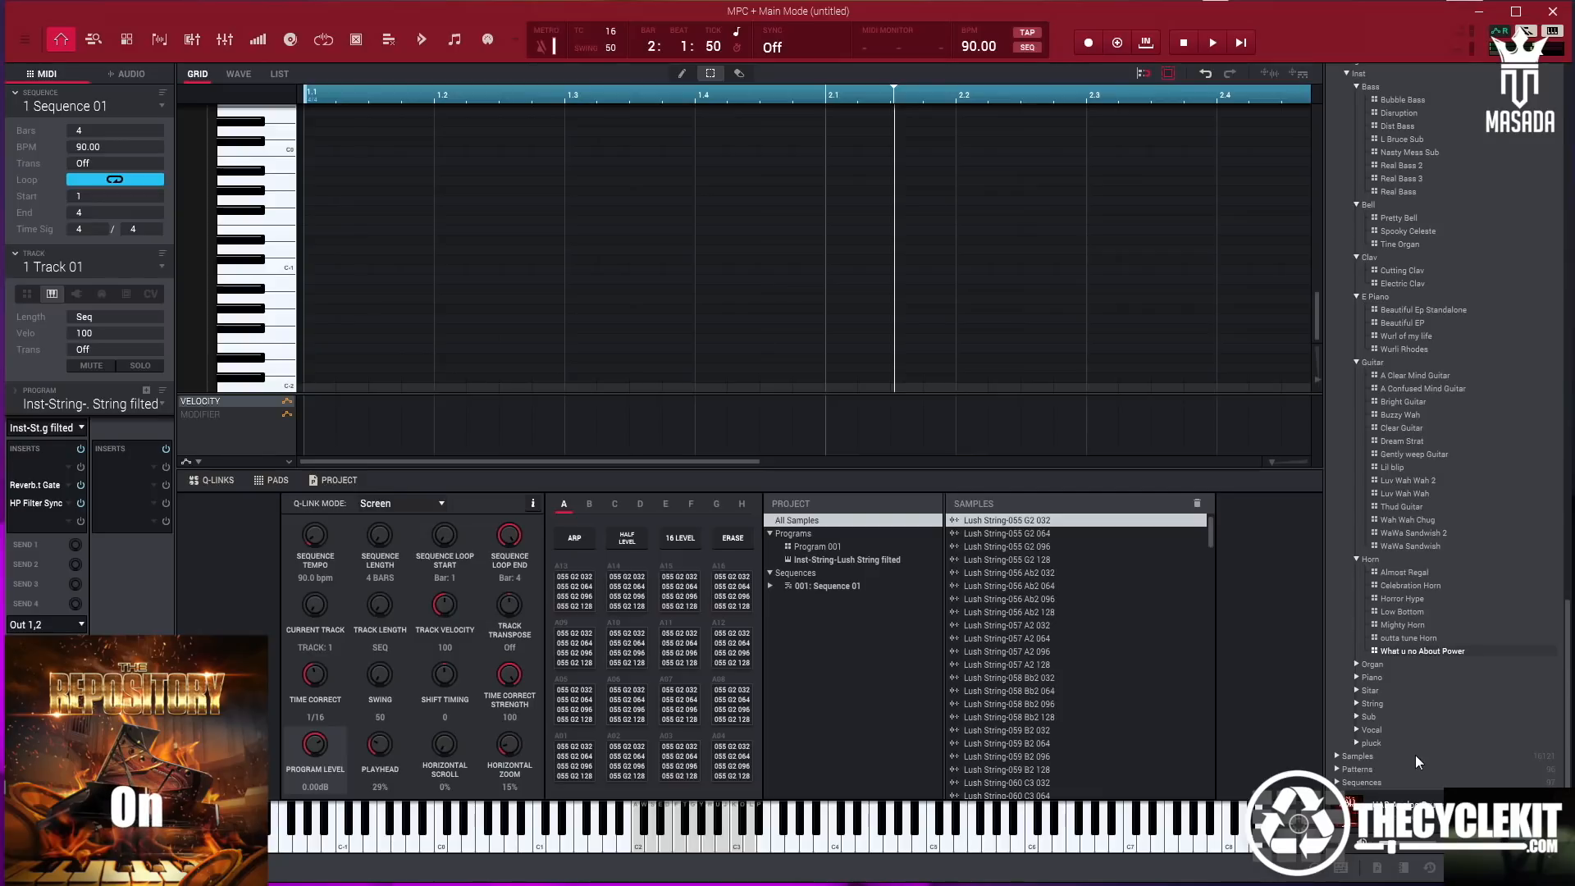
left_click(1357, 665)
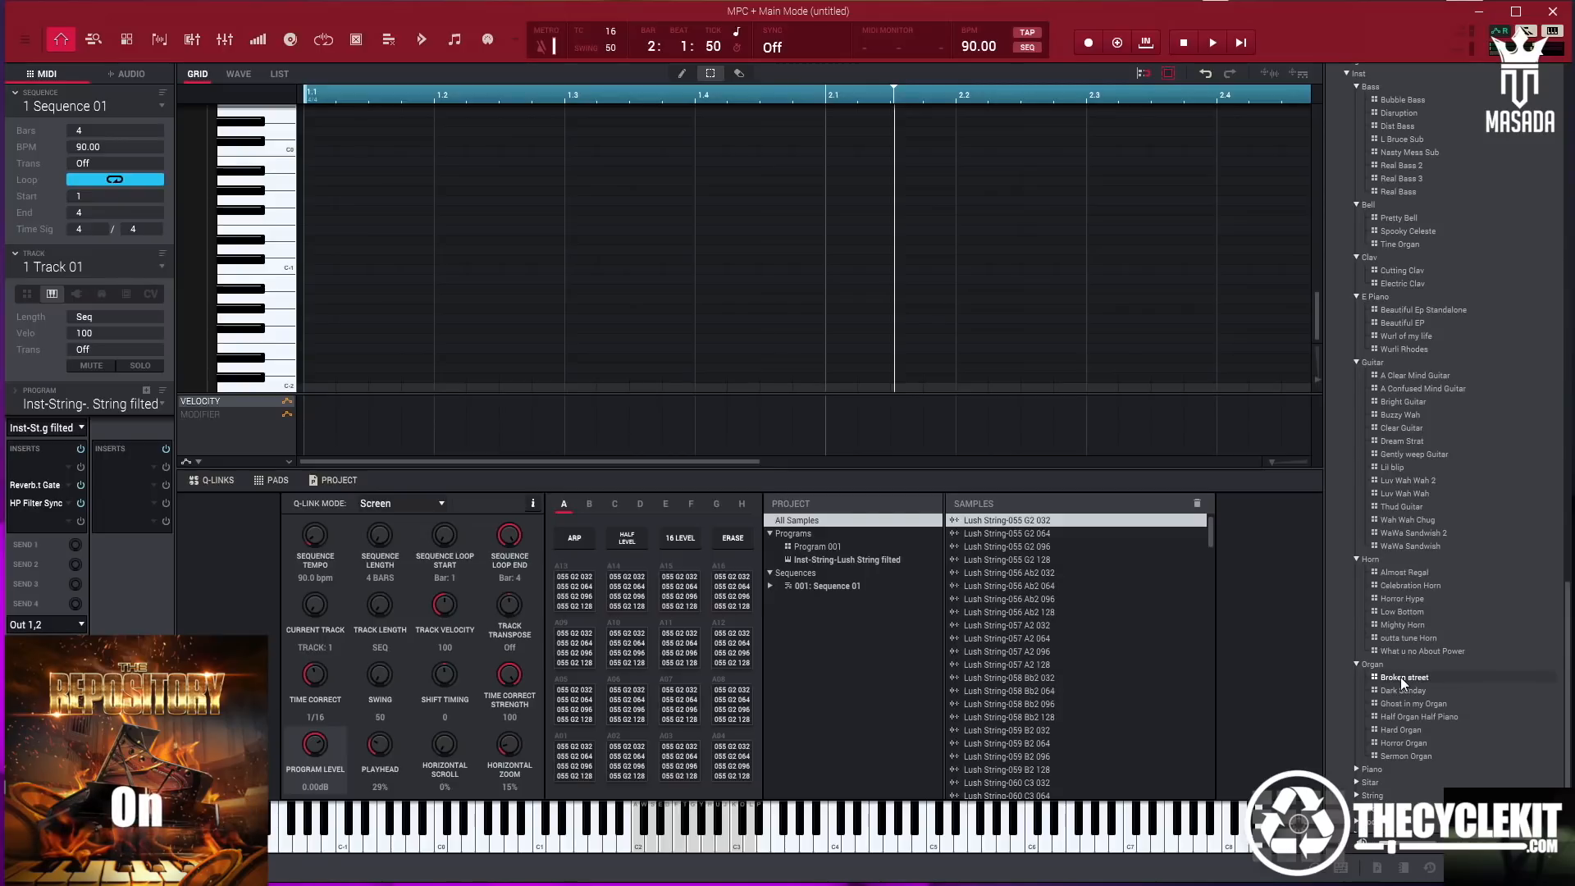
left_click(1409, 742)
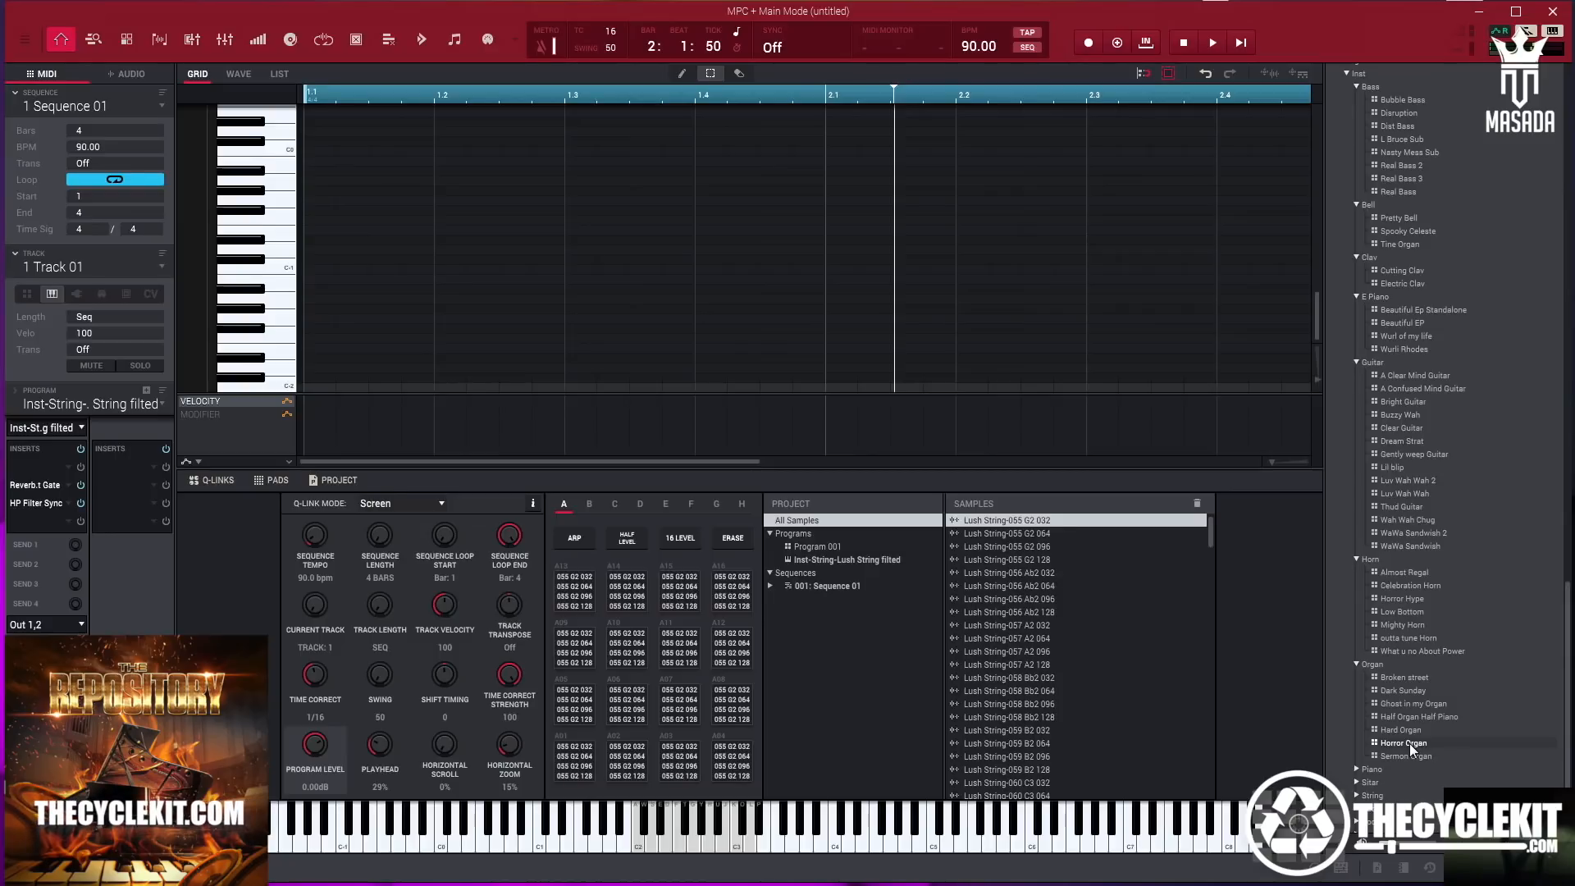
left_click(1411, 753)
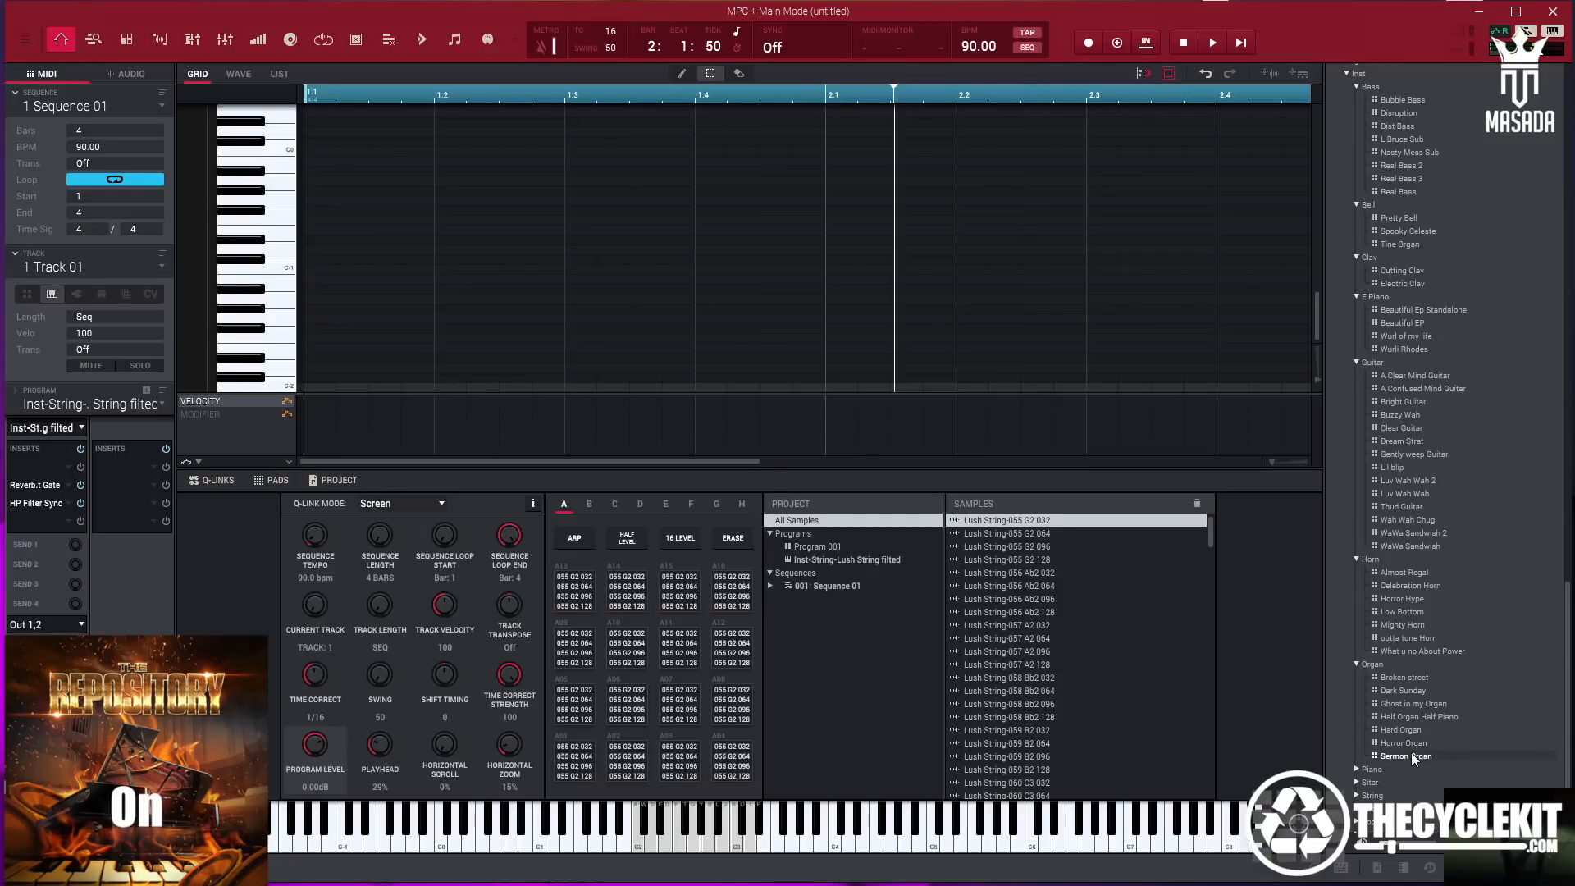
Expand the Piano category and audition its programs, including Made for the Soul and Wobble Tape
scroll(1412, 751, "down", 3)
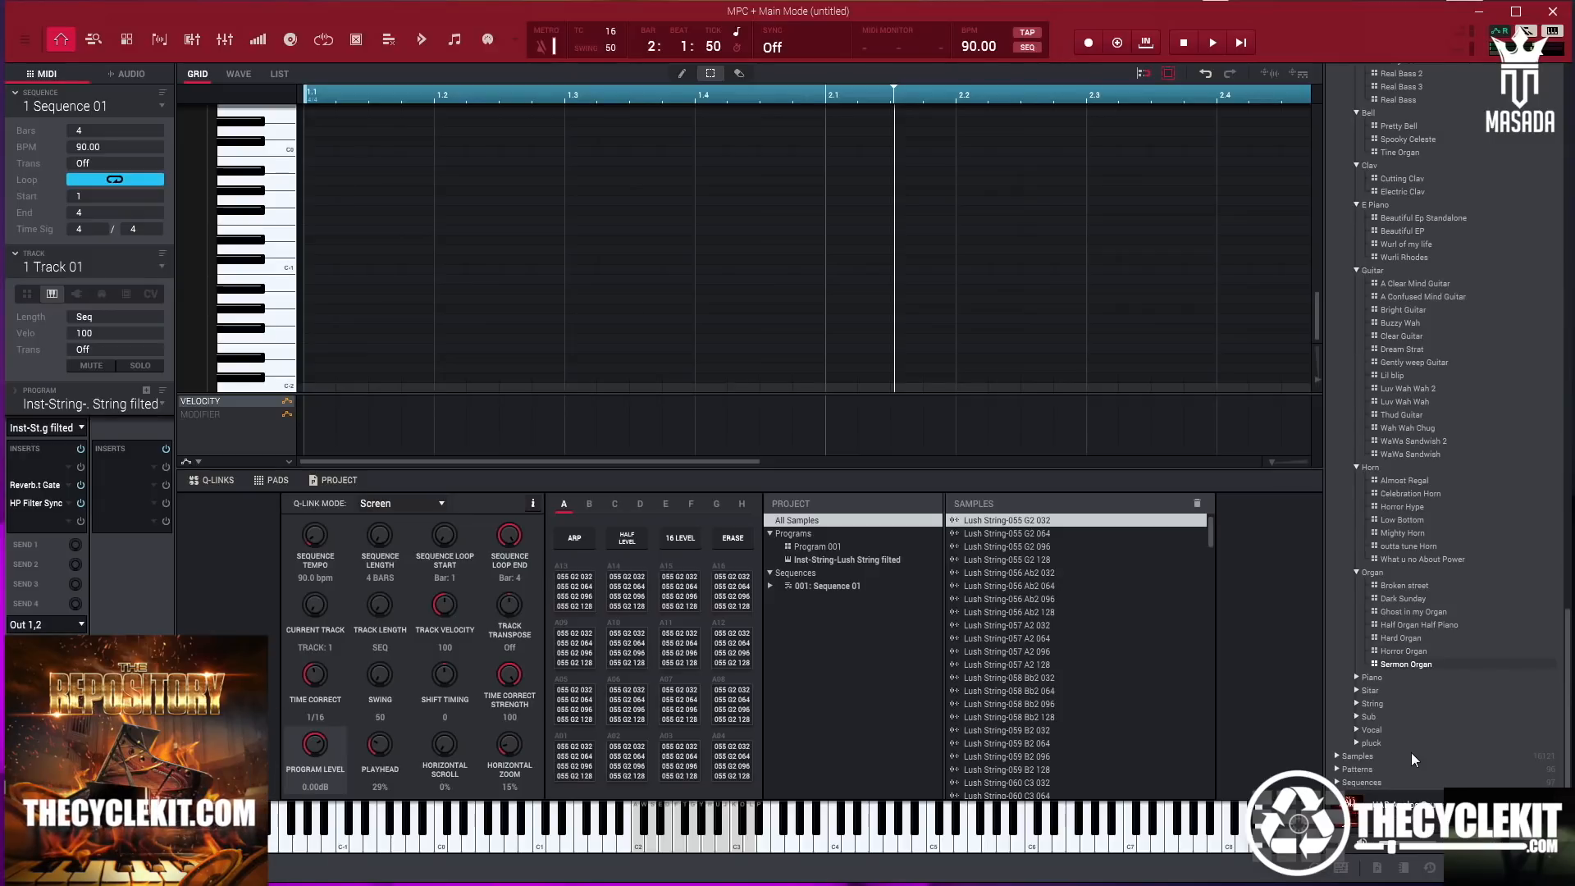
left_click(1359, 678)
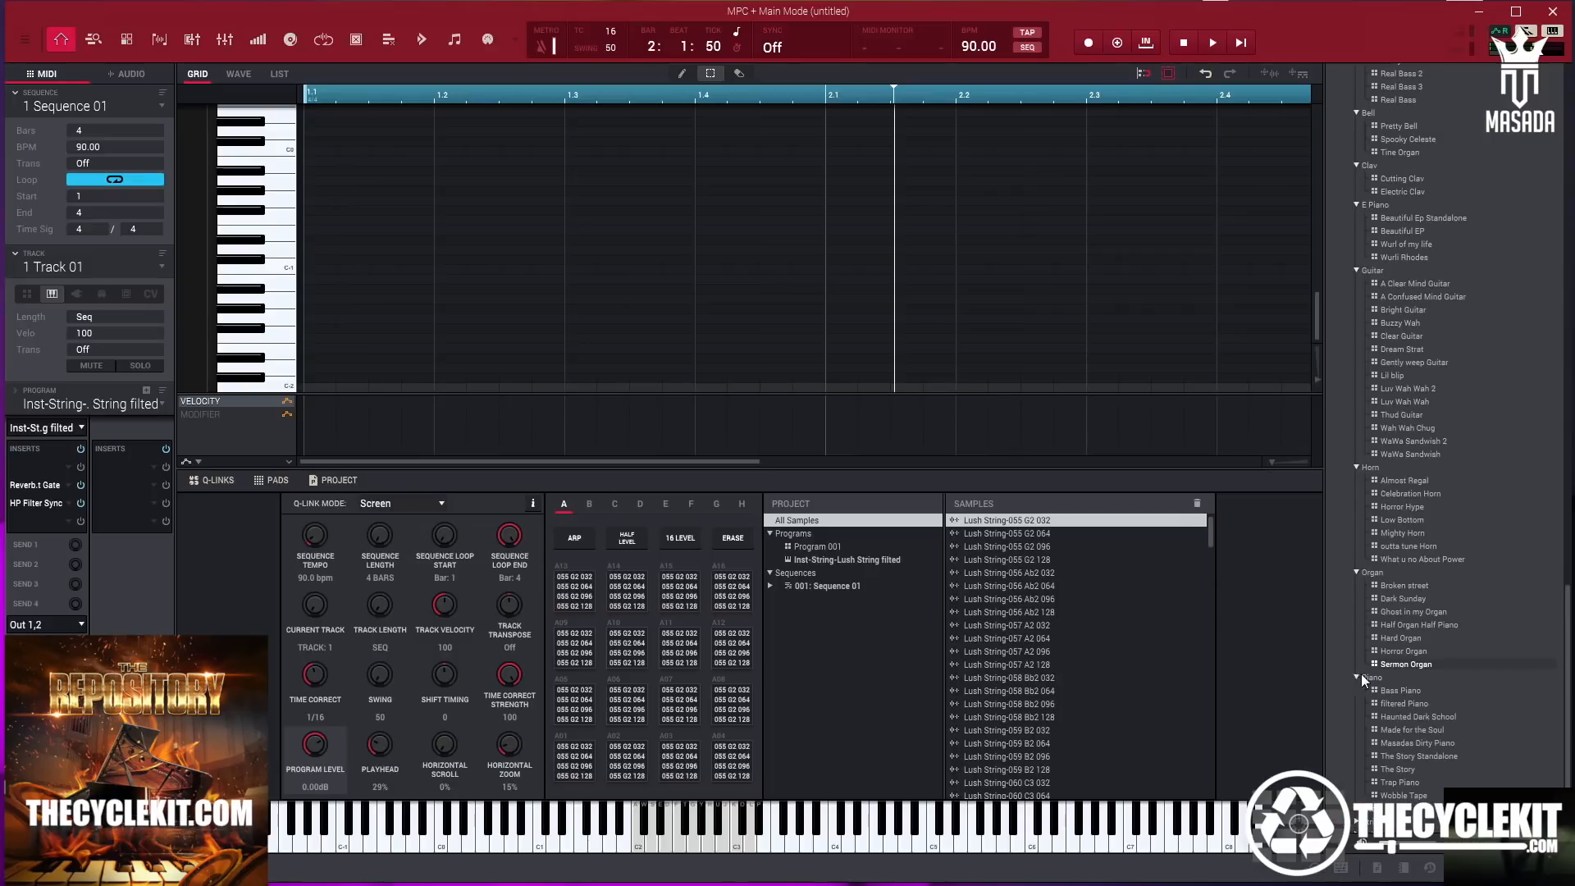
left_click(1408, 730)
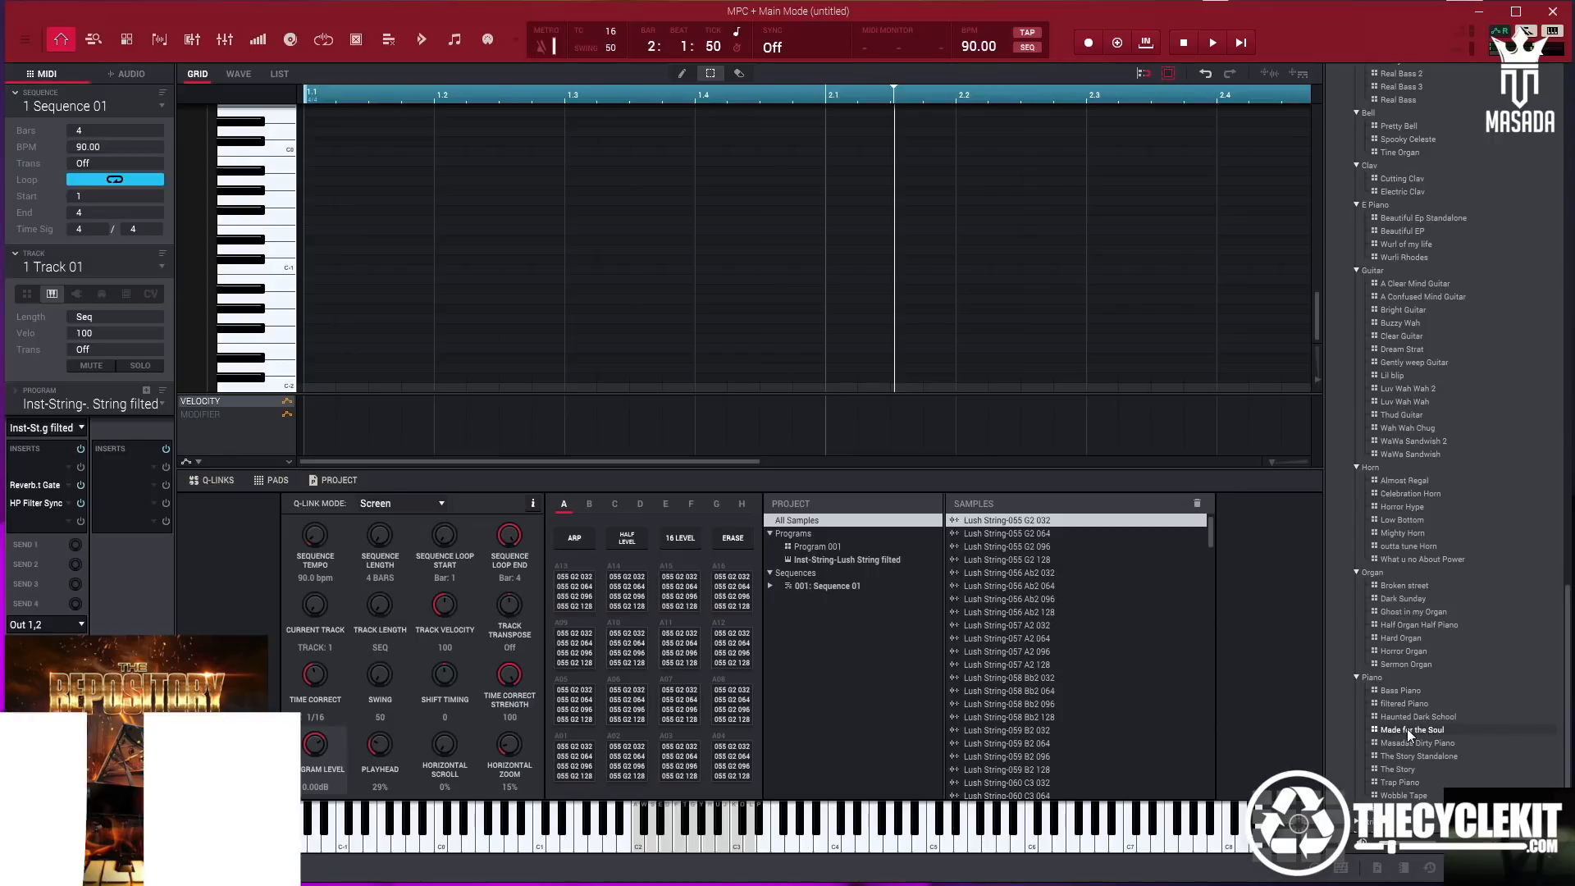
left_click(1406, 796)
Expand the Sitar category and audition the Sitar Chug program
scroll(1411, 798, "down", 3)
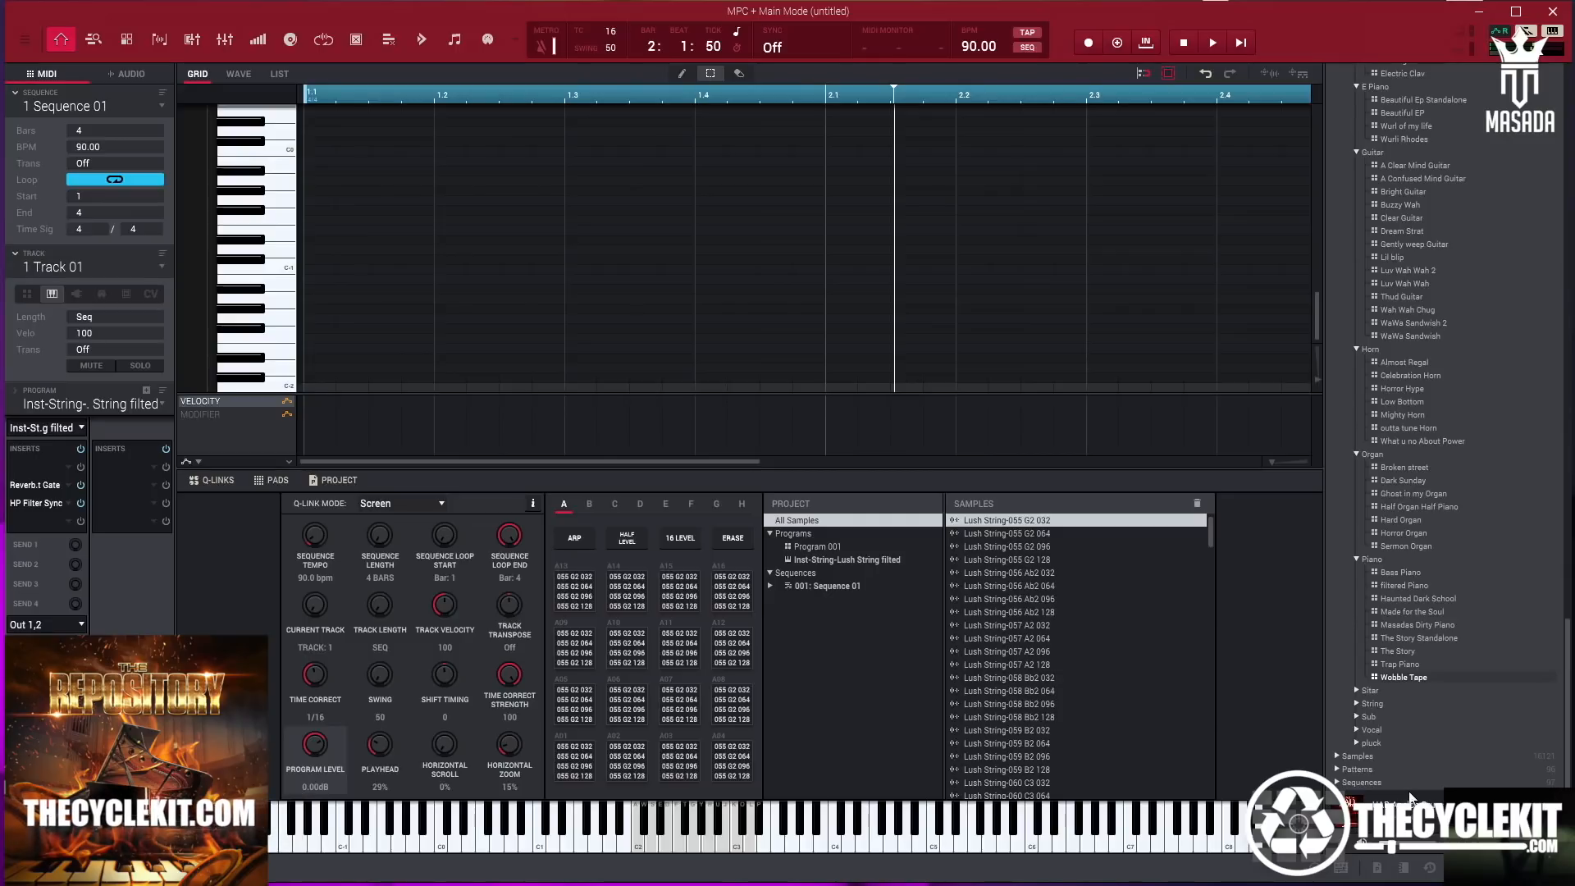
left_click(1366, 691)
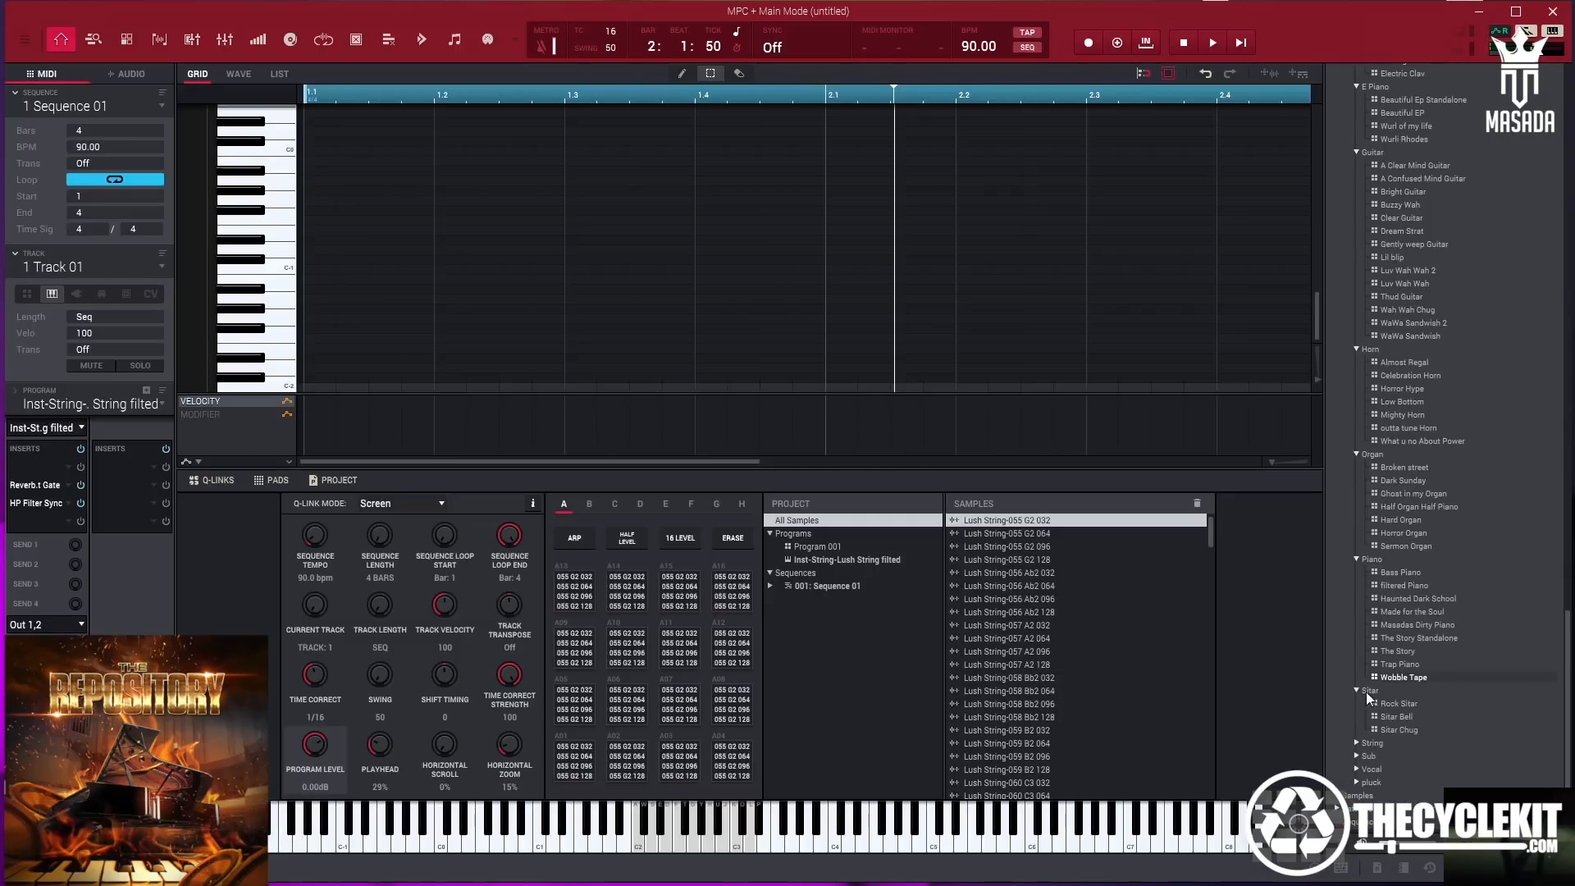
left_click(1400, 730)
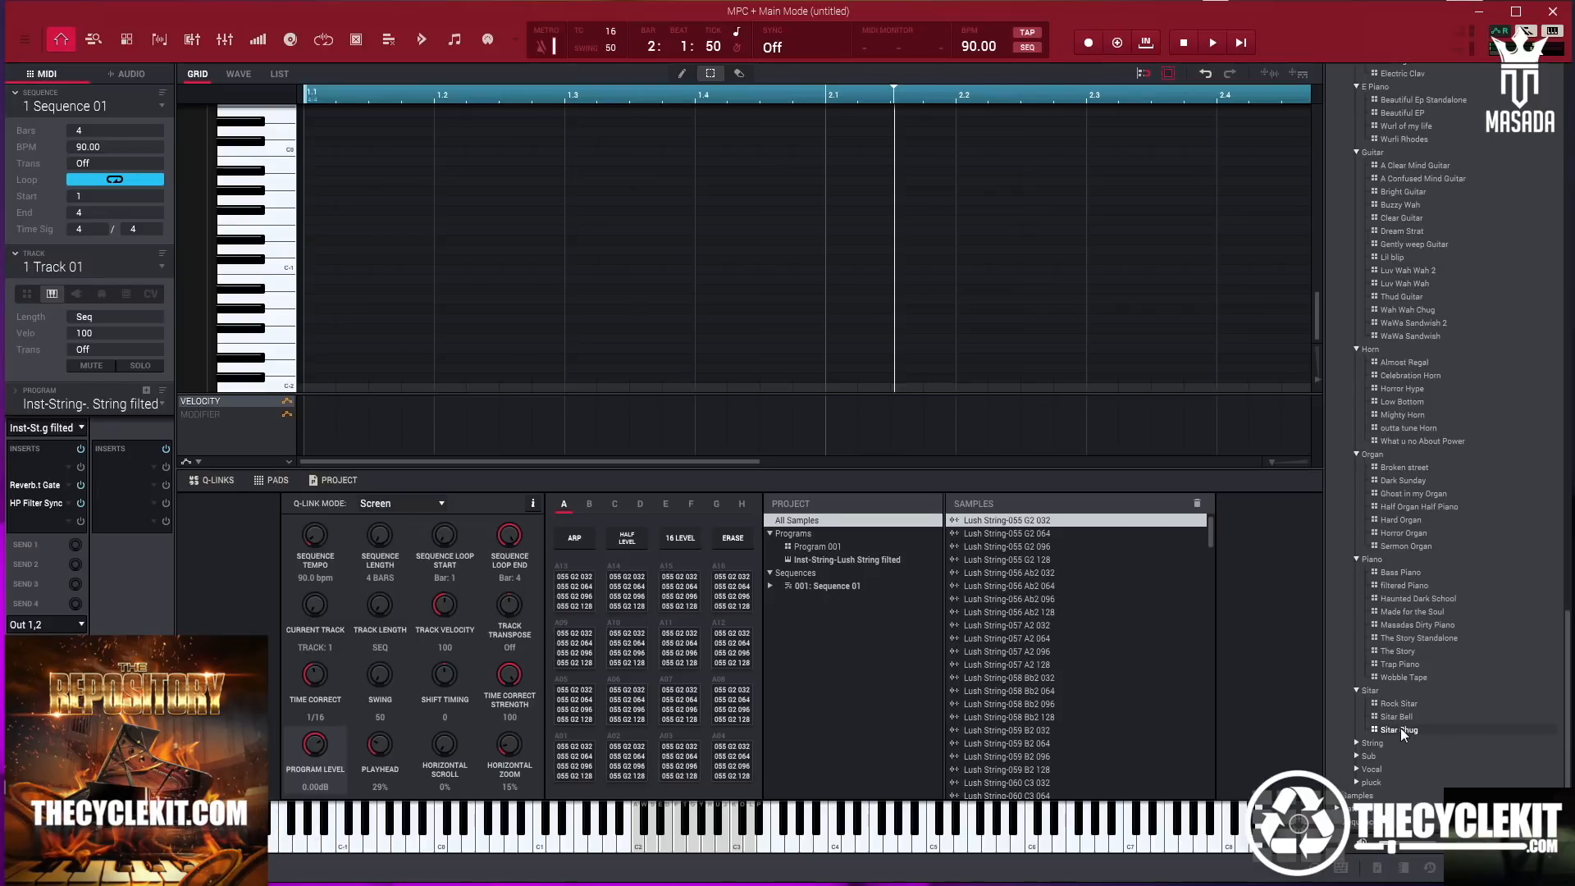
Expand the String category and audition its programs, including Alure Strings, Full Strings, Lush String, Motif Horror and Movie String
left_click(1360, 743)
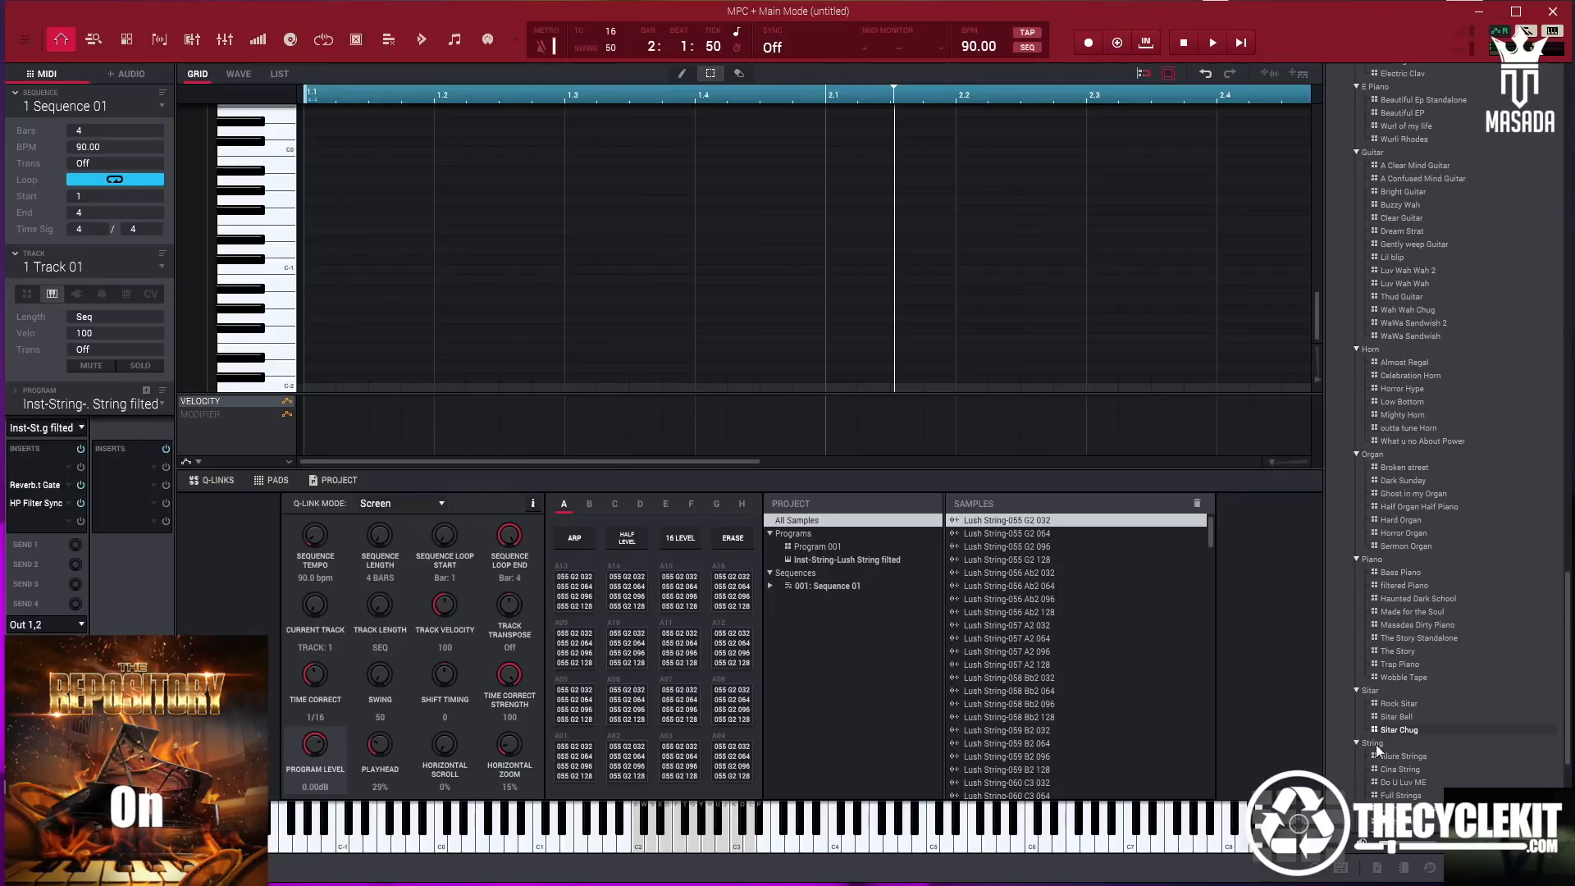
scroll(1388, 752, "down", 4)
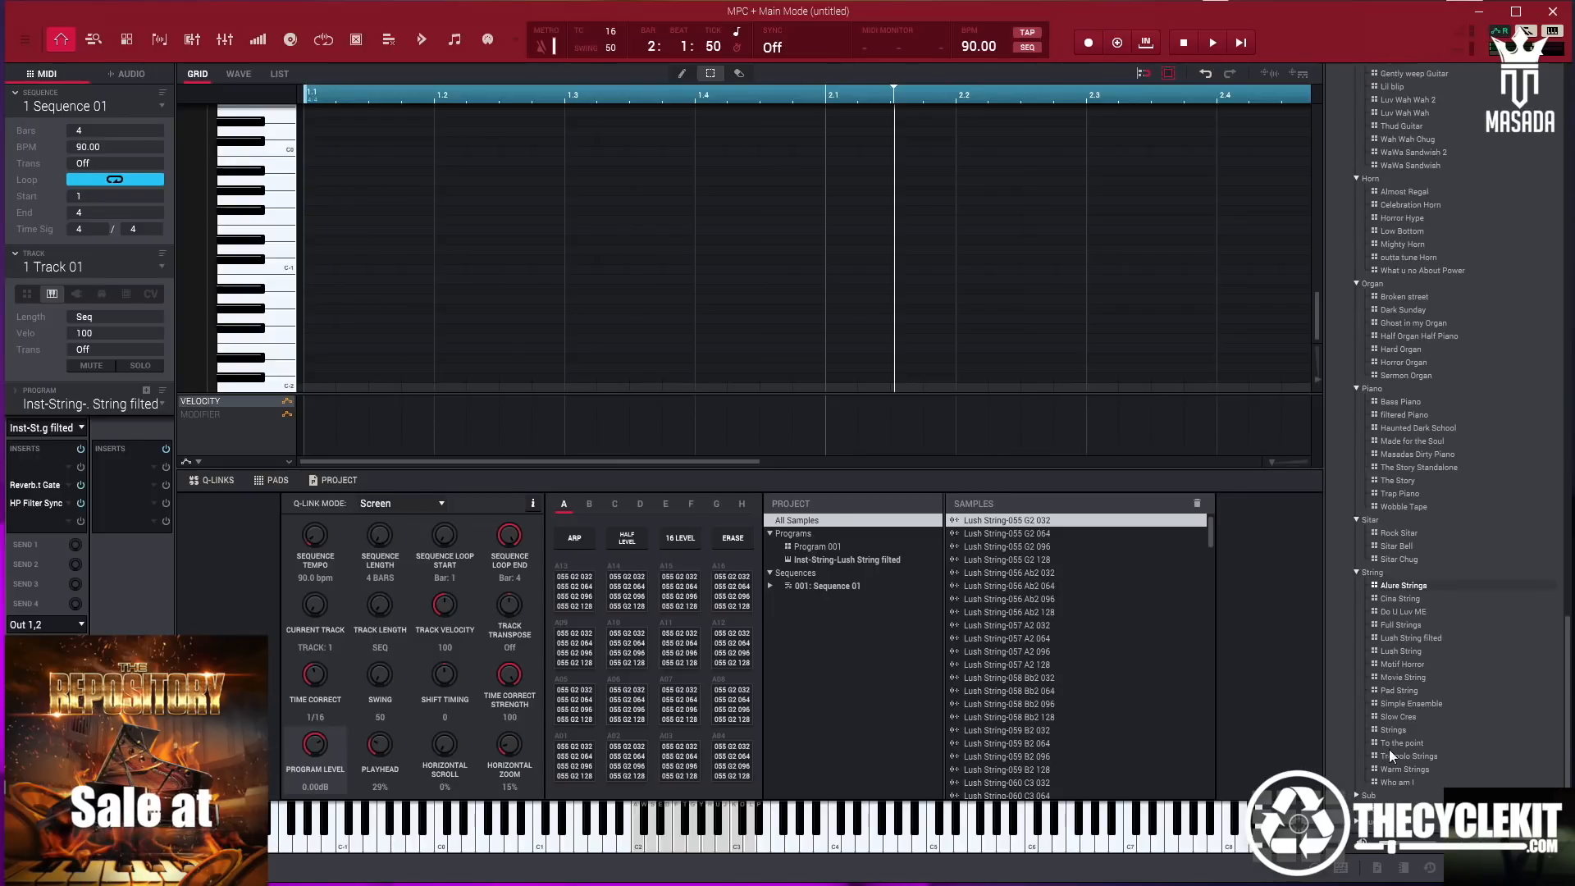
left_click(1391, 623)
left_click(1396, 652)
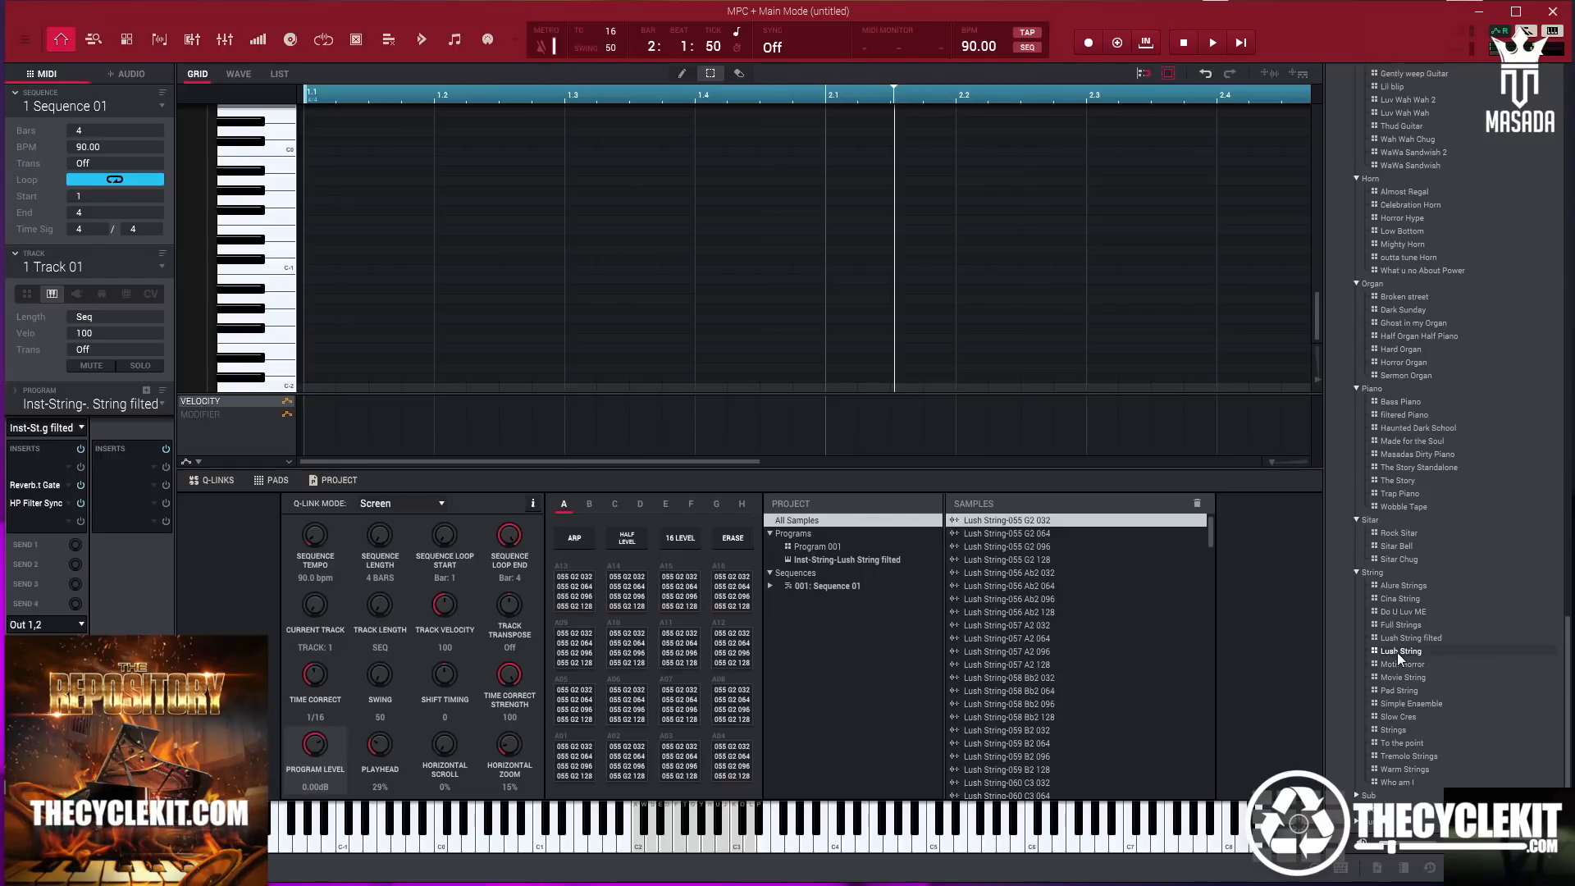
left_click(1410, 664)
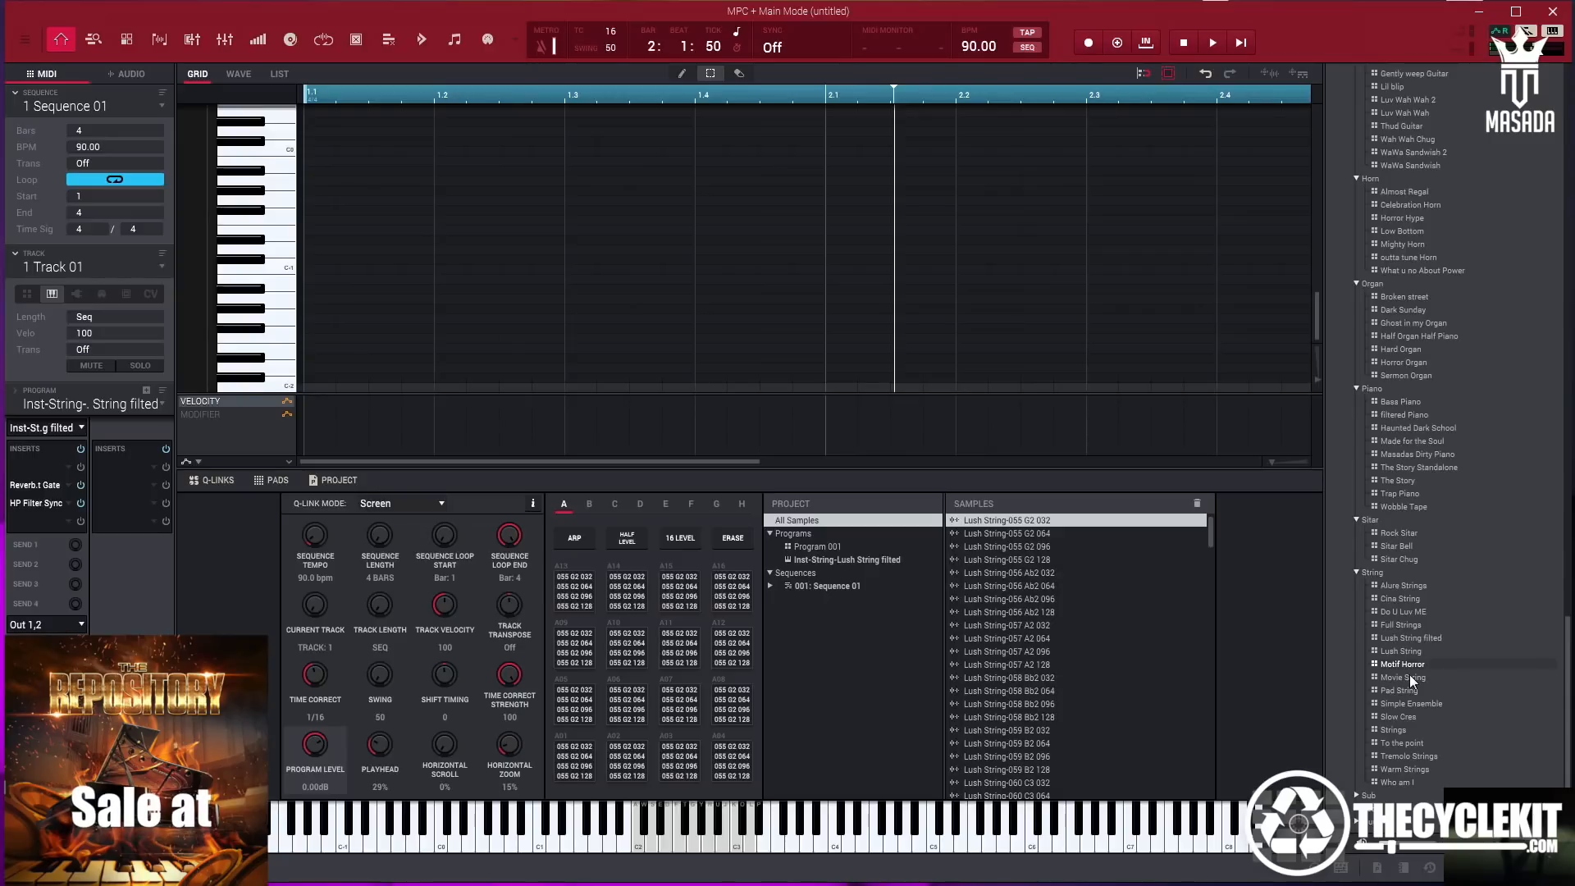
left_click(1409, 678)
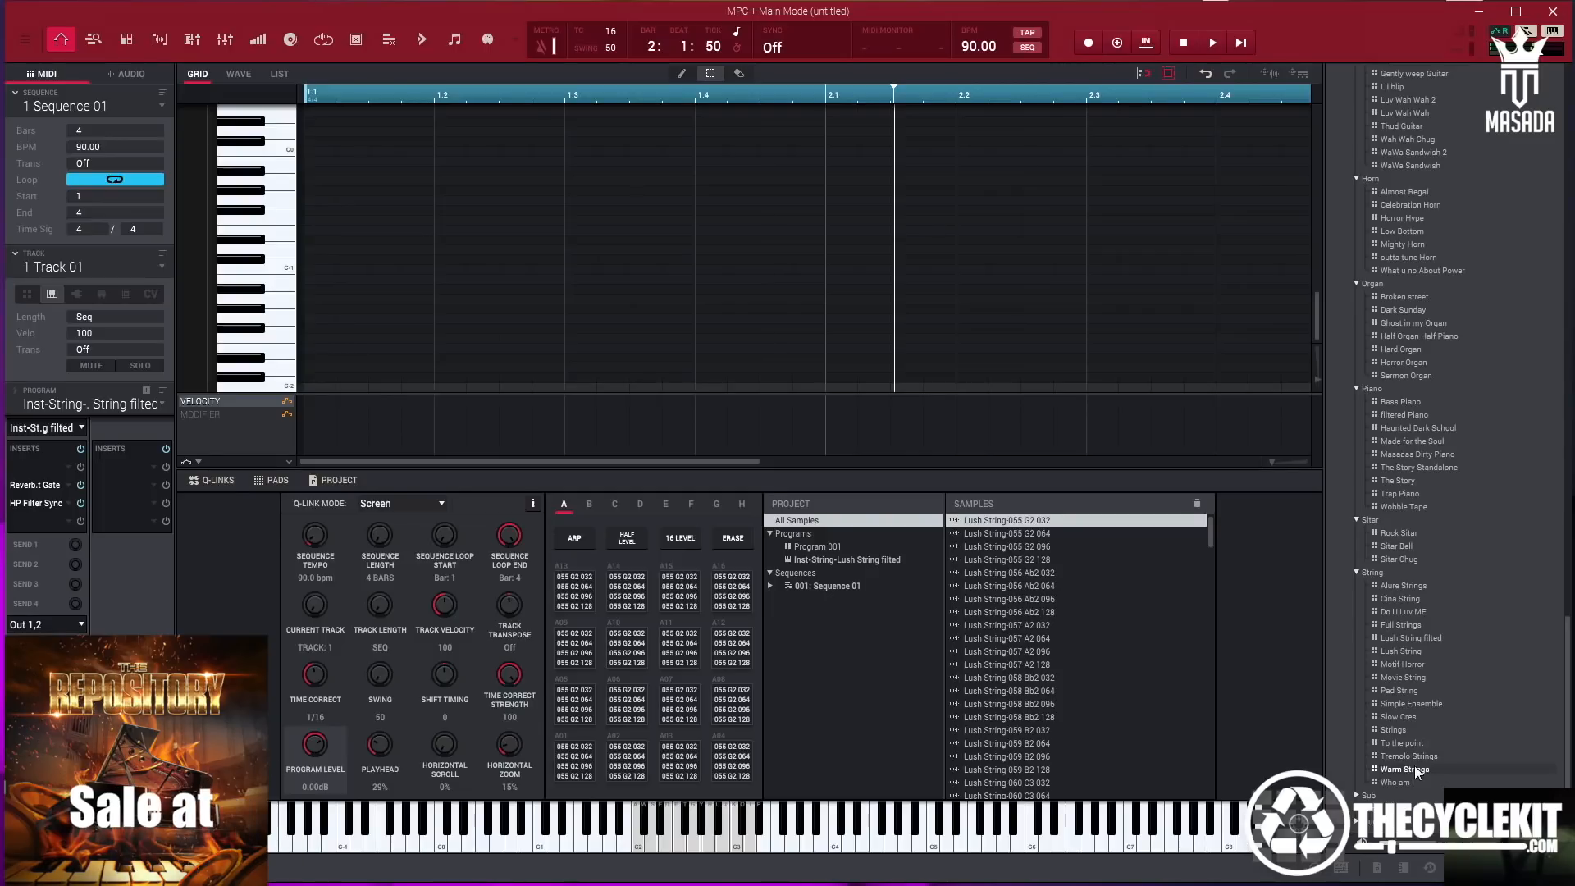
Expand the Sub category and audition its programs, including Acid Sub and All Sub wdist
left_click(1358, 795)
scroll(1358, 796, "down", 1)
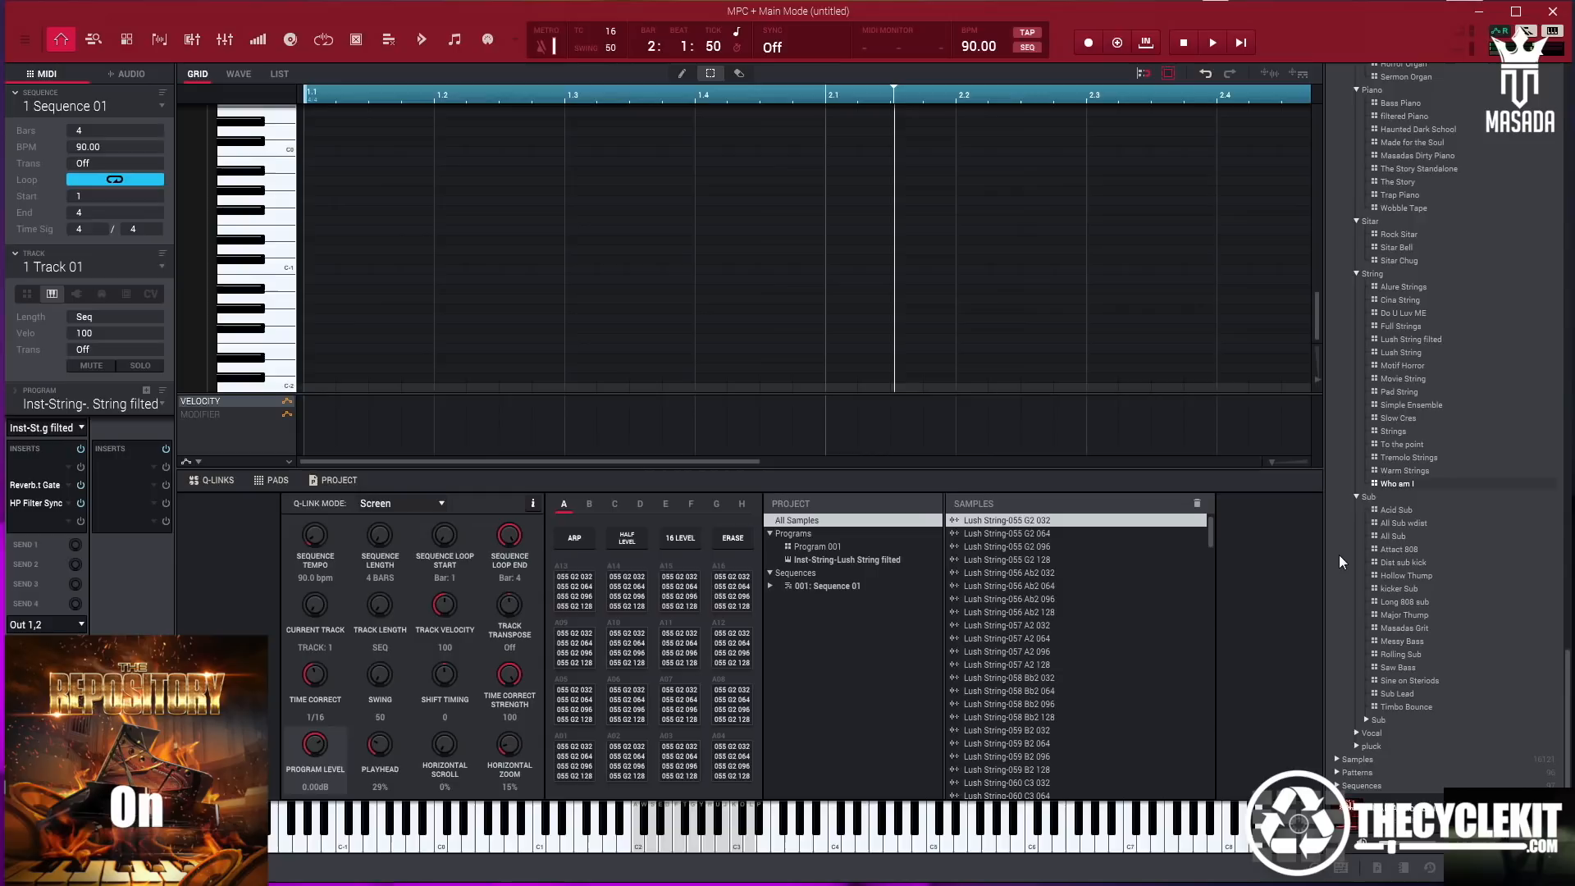
left_click(1385, 512)
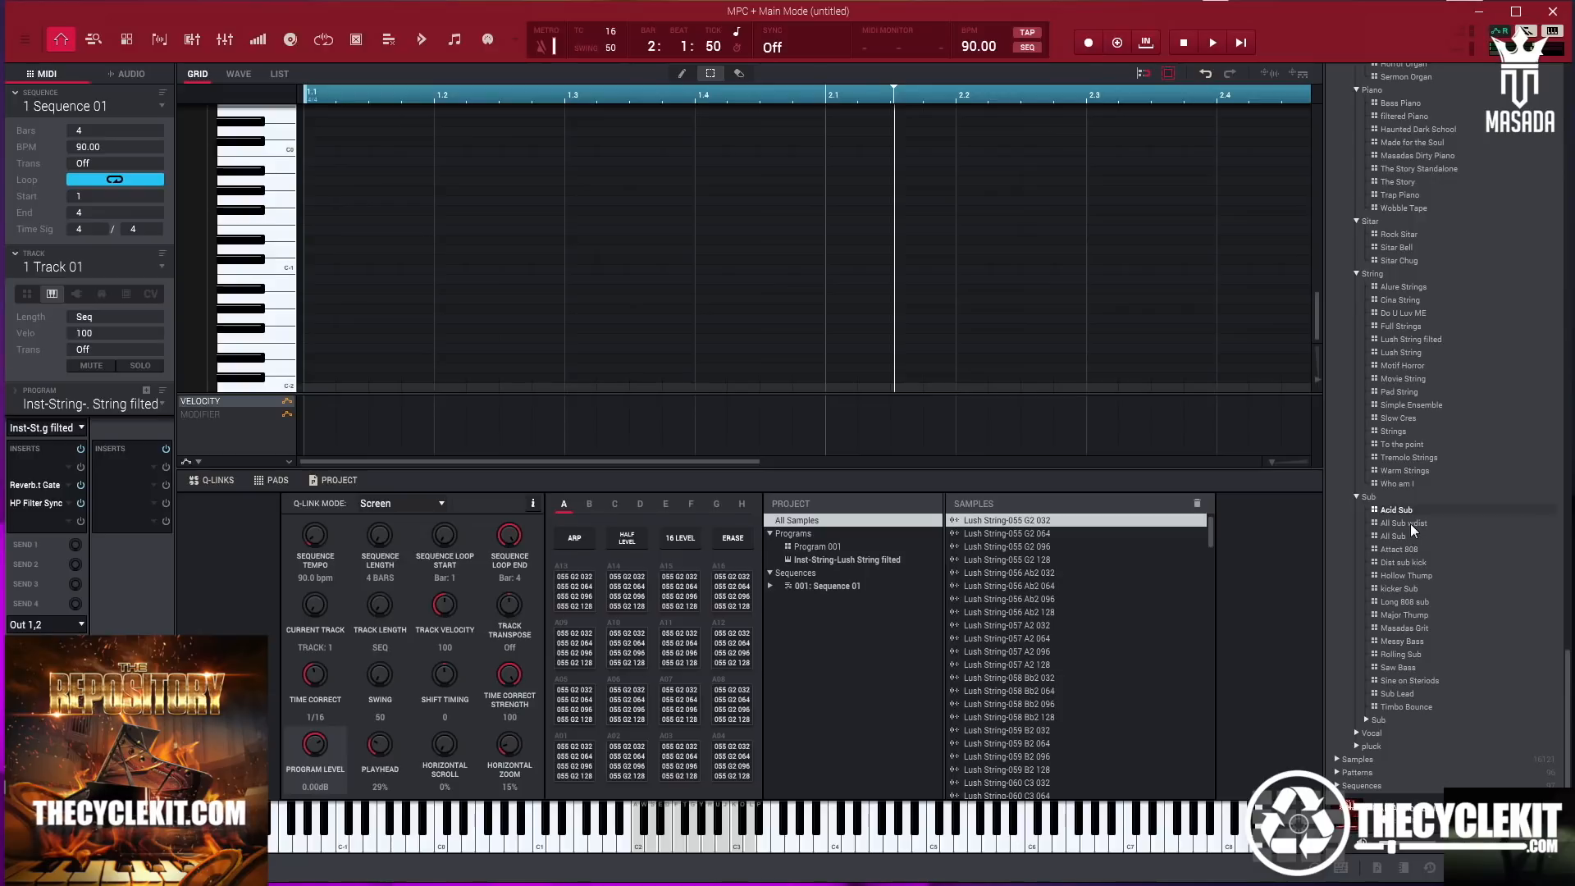
left_click(1410, 523)
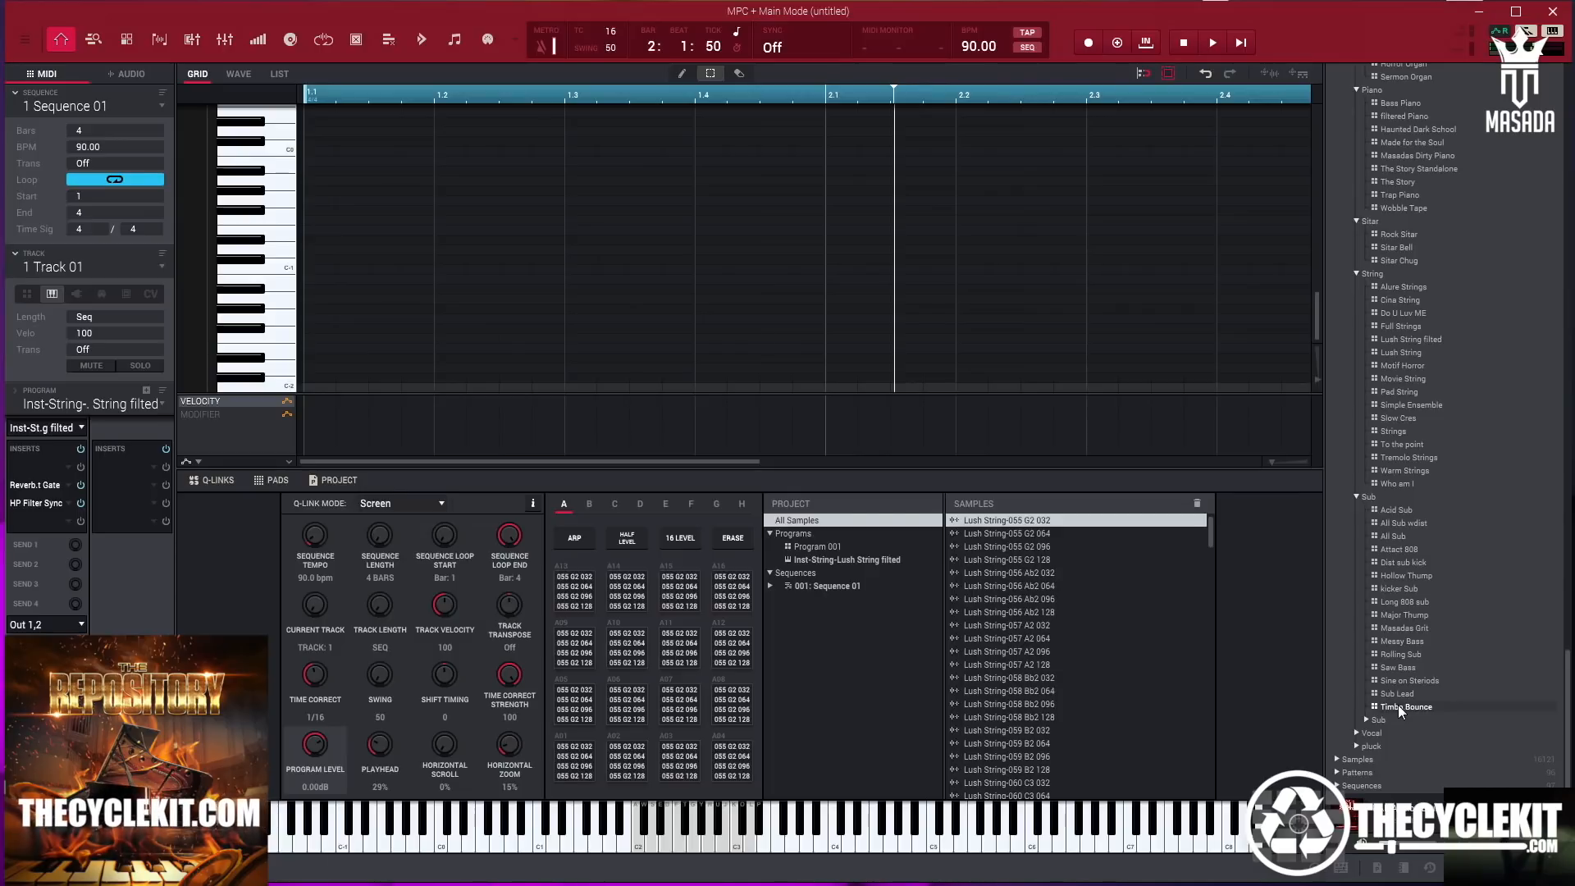
Expand the Vocal and pluck categories and audition their programs, including Doo Vox, Her Voice 3 and Santur
left_click(1358, 732)
left_click(1390, 747)
scroll(1390, 747, "down", 3)
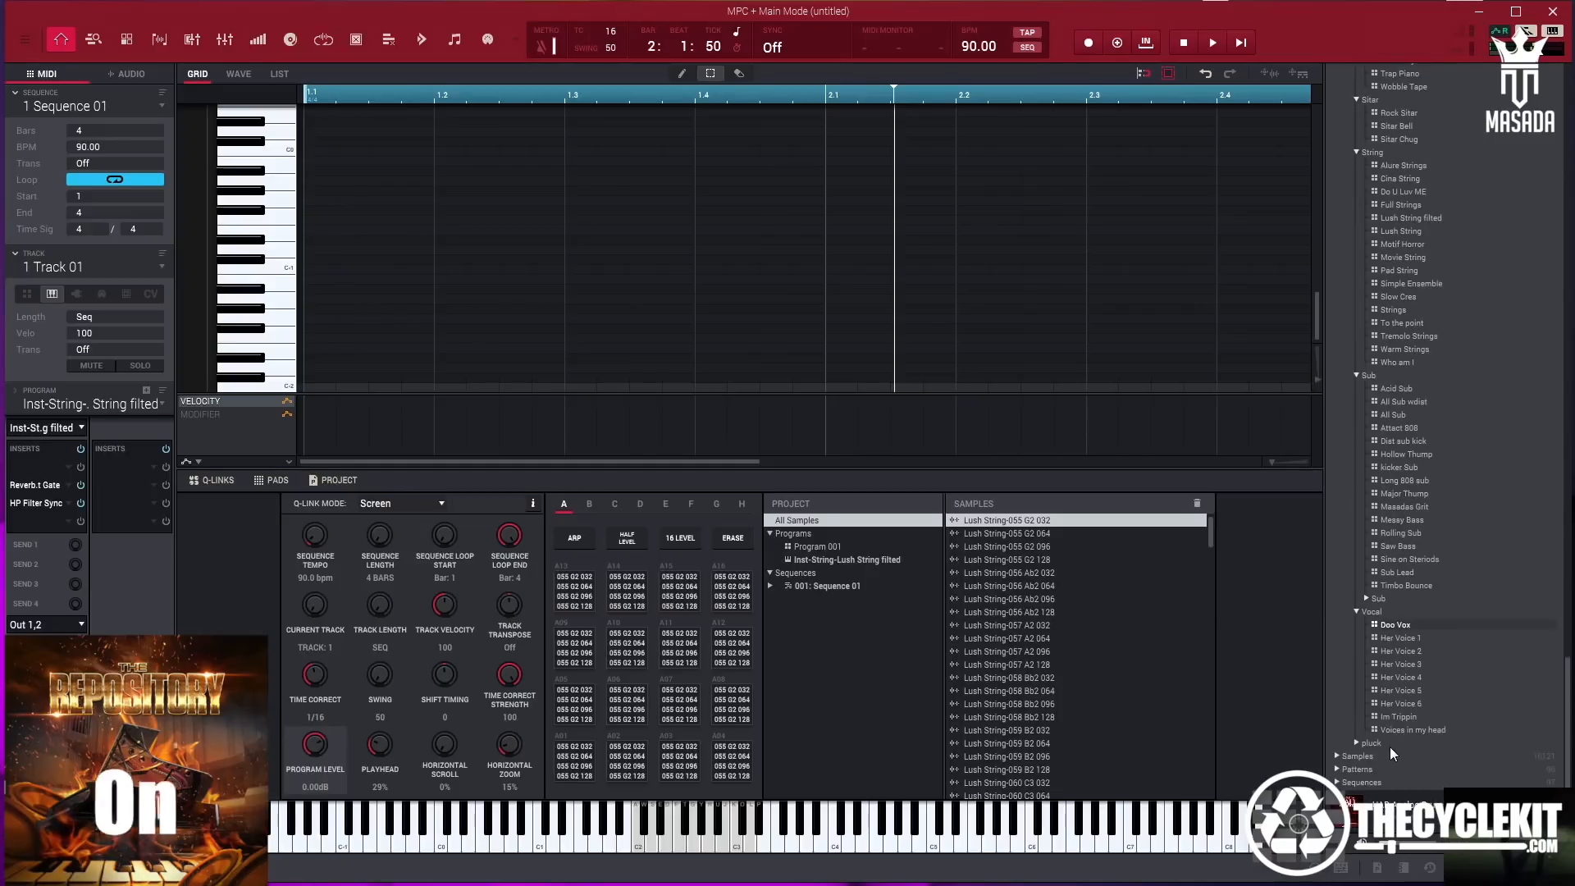
left_click(1400, 665)
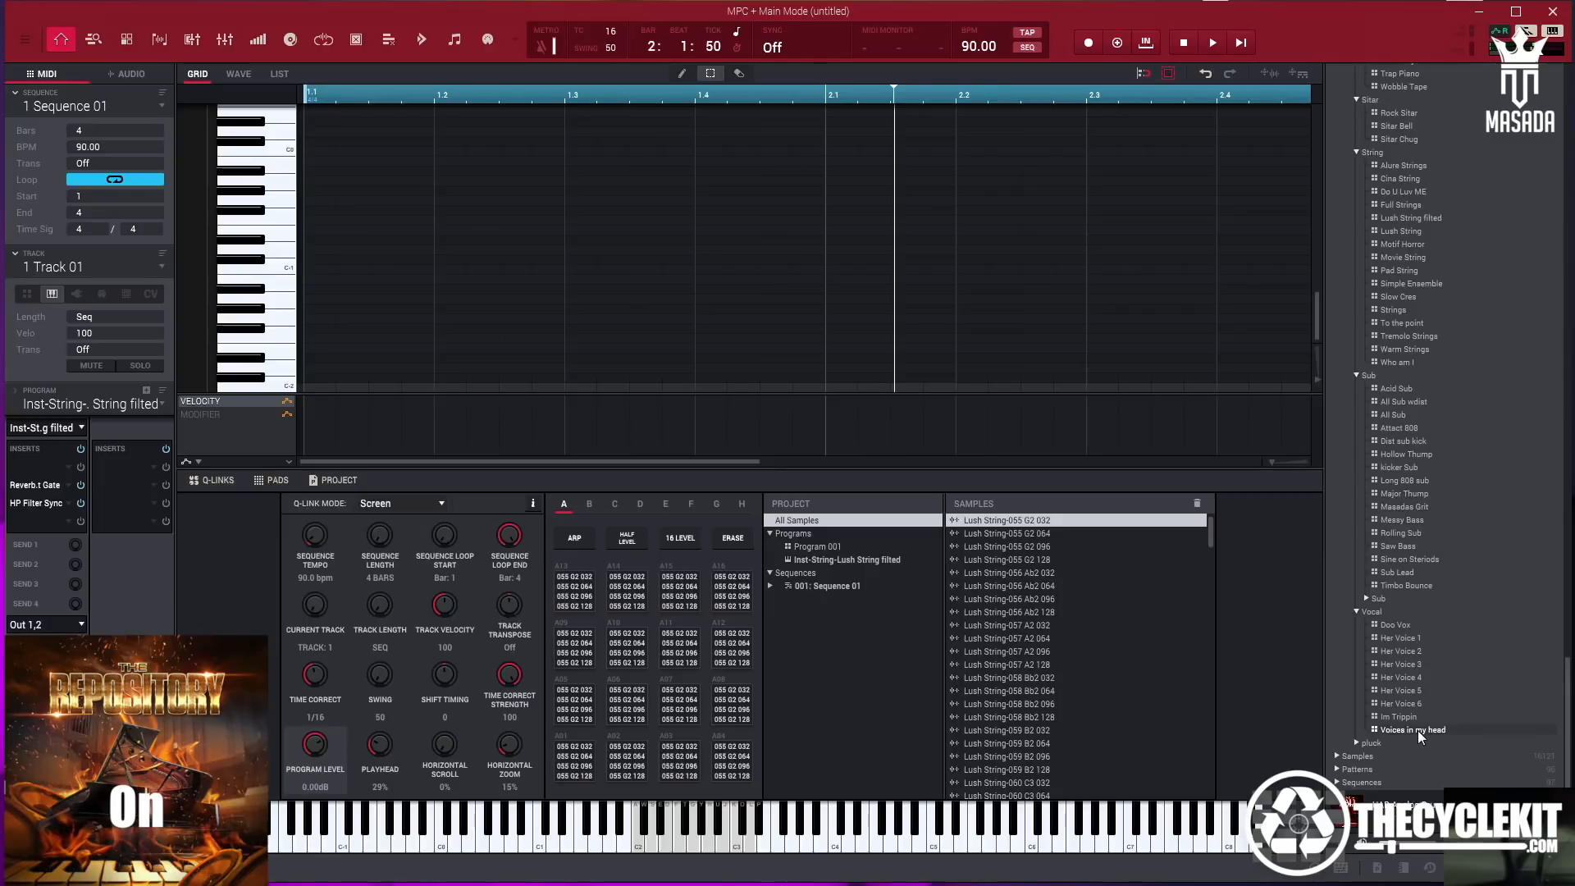
left_click(1364, 743)
left_click(1393, 758)
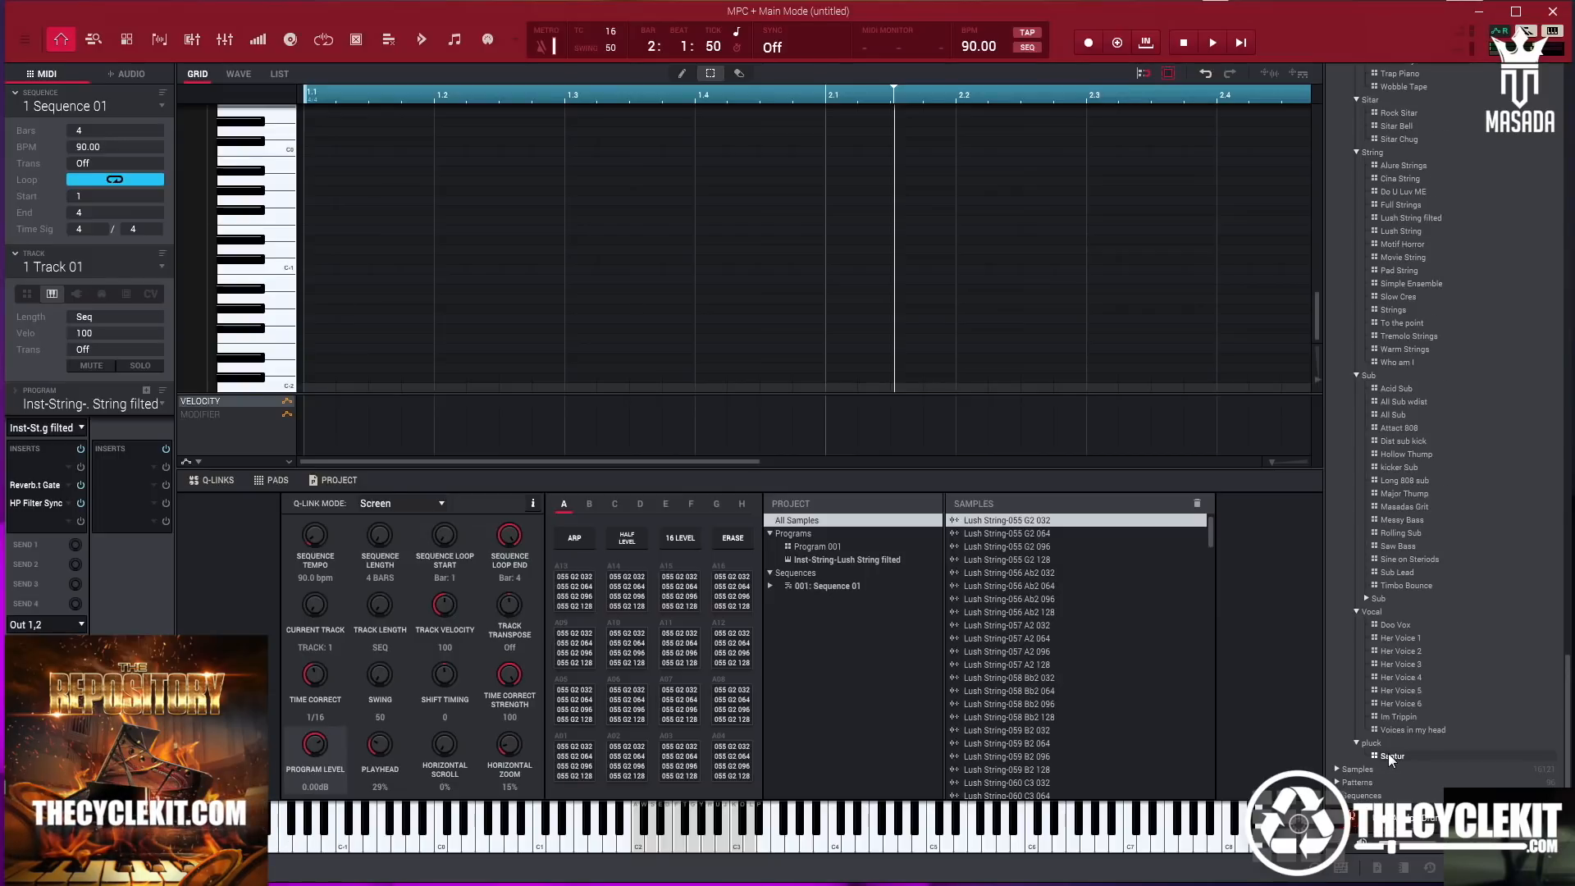
Load the Rock Sitar program into the project and add the matching Rock Sitar pattern from the expansion's Sitar patterns
scroll(1395, 599, "up", 10)
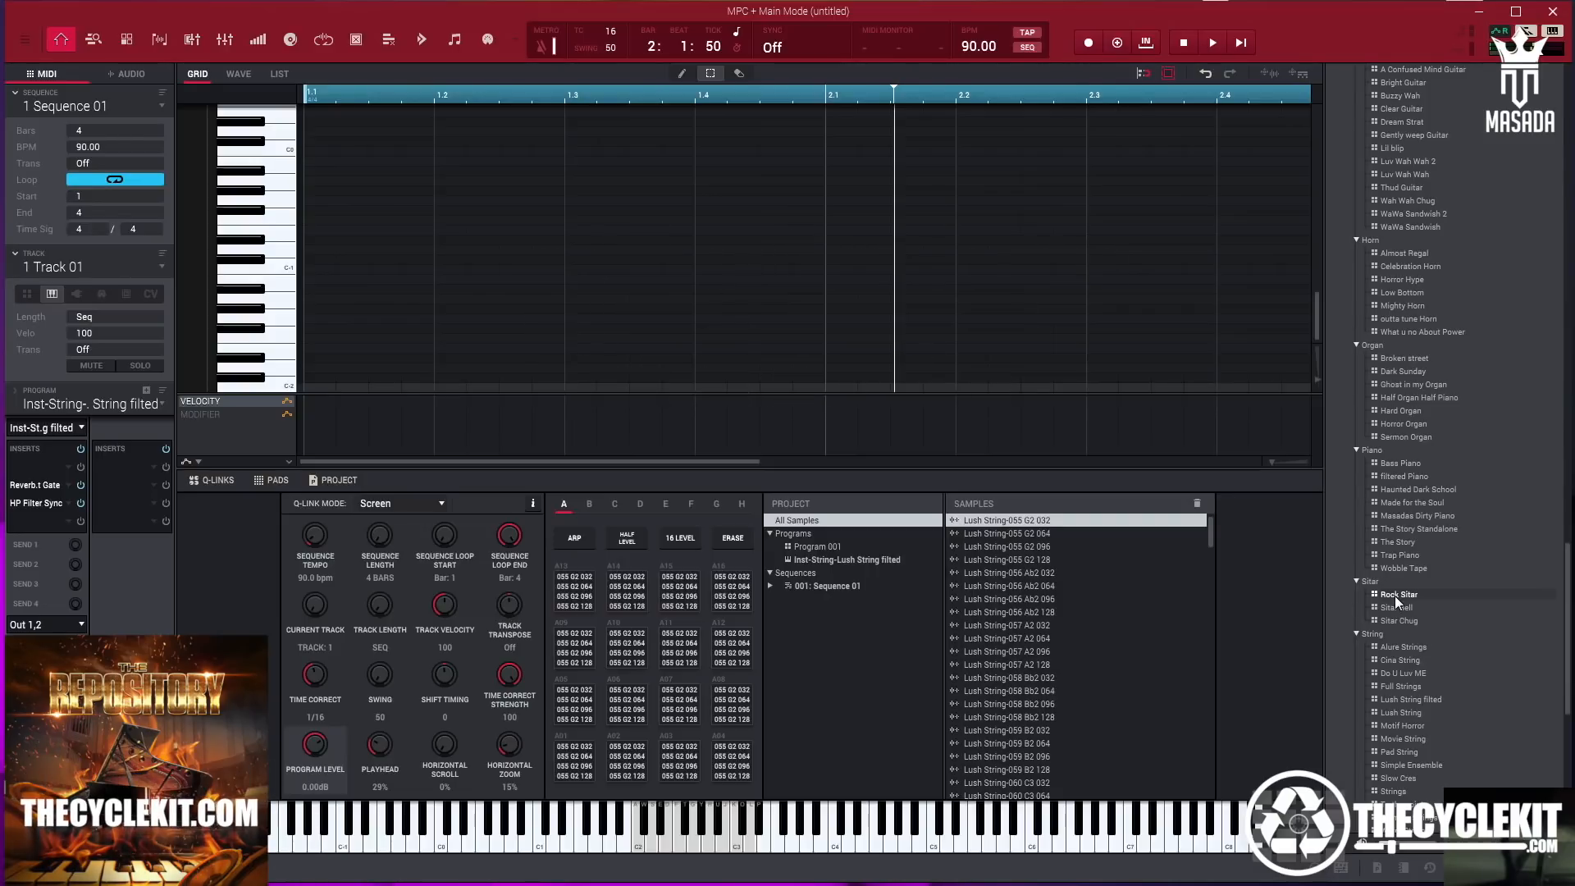
double_click(1395, 596)
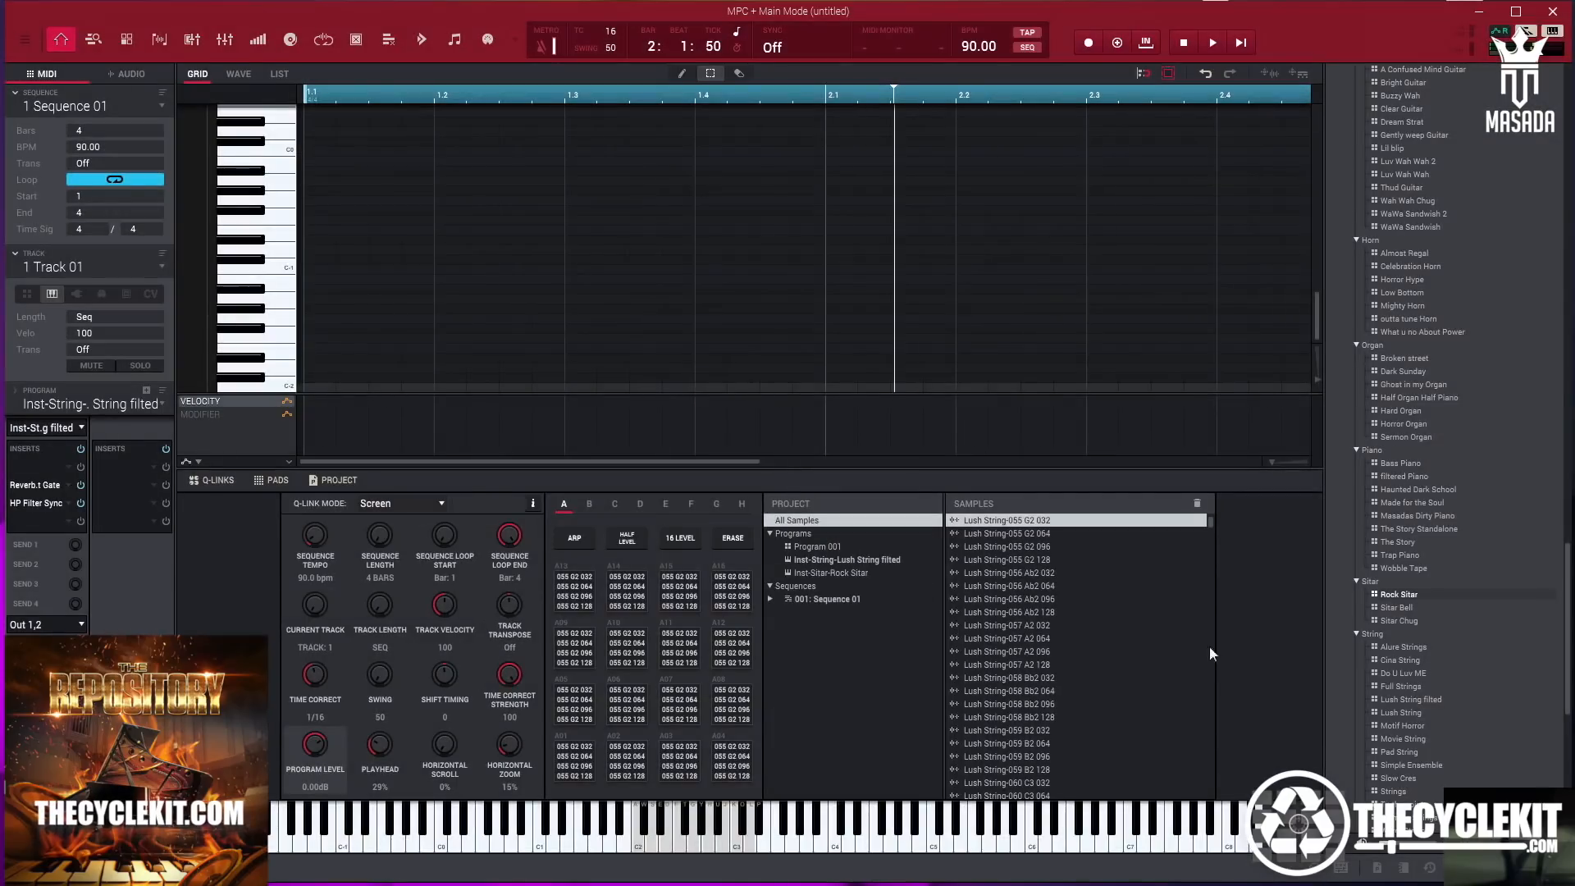
left_click(1350, 784)
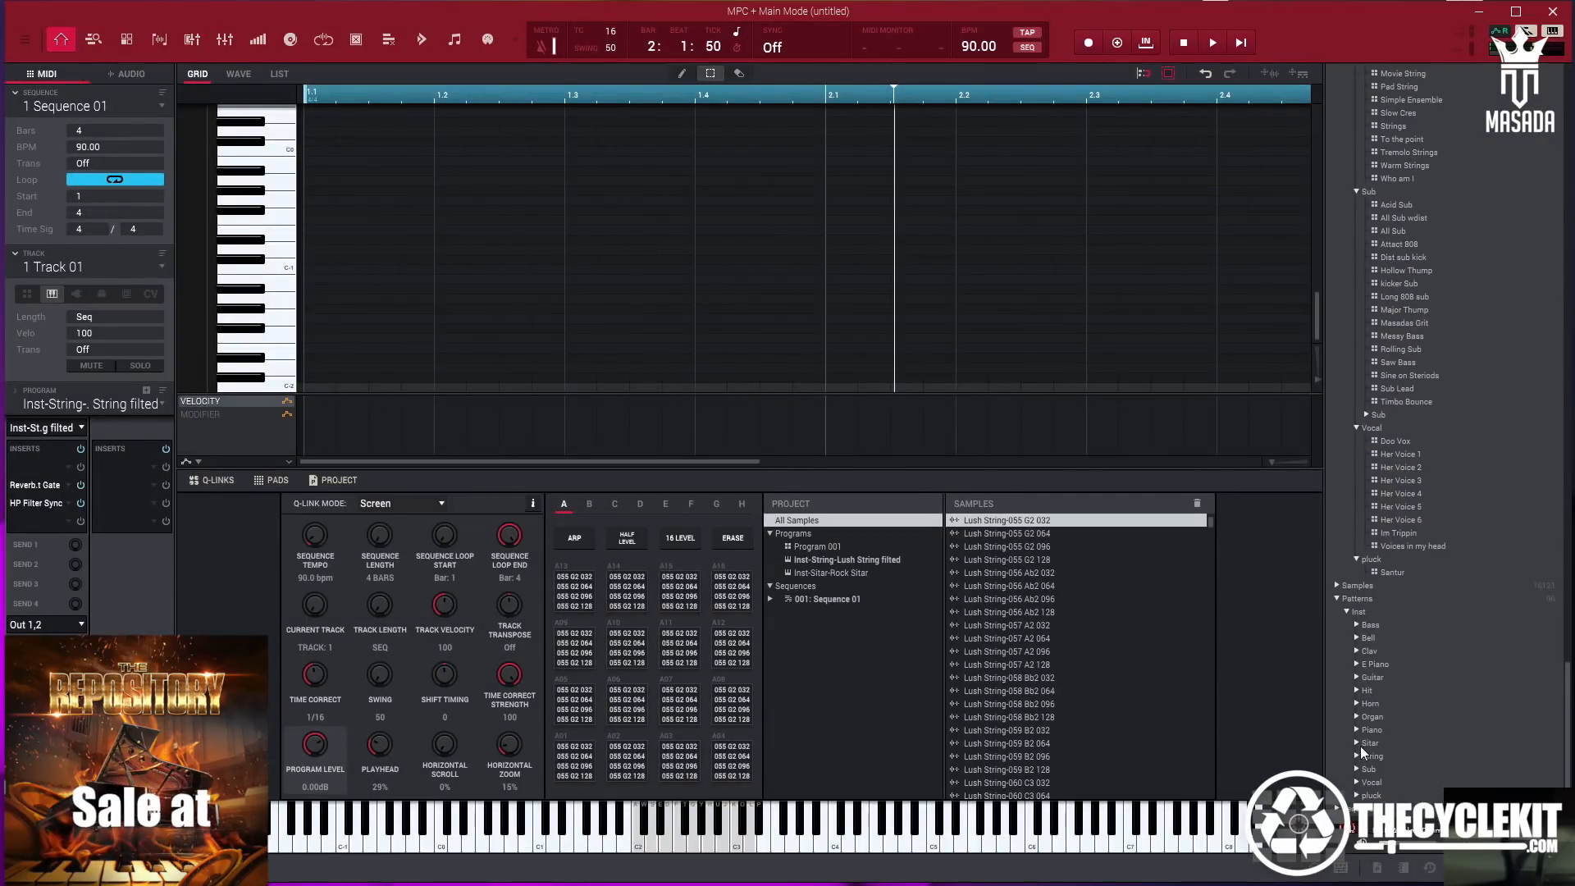
left_click(1362, 744)
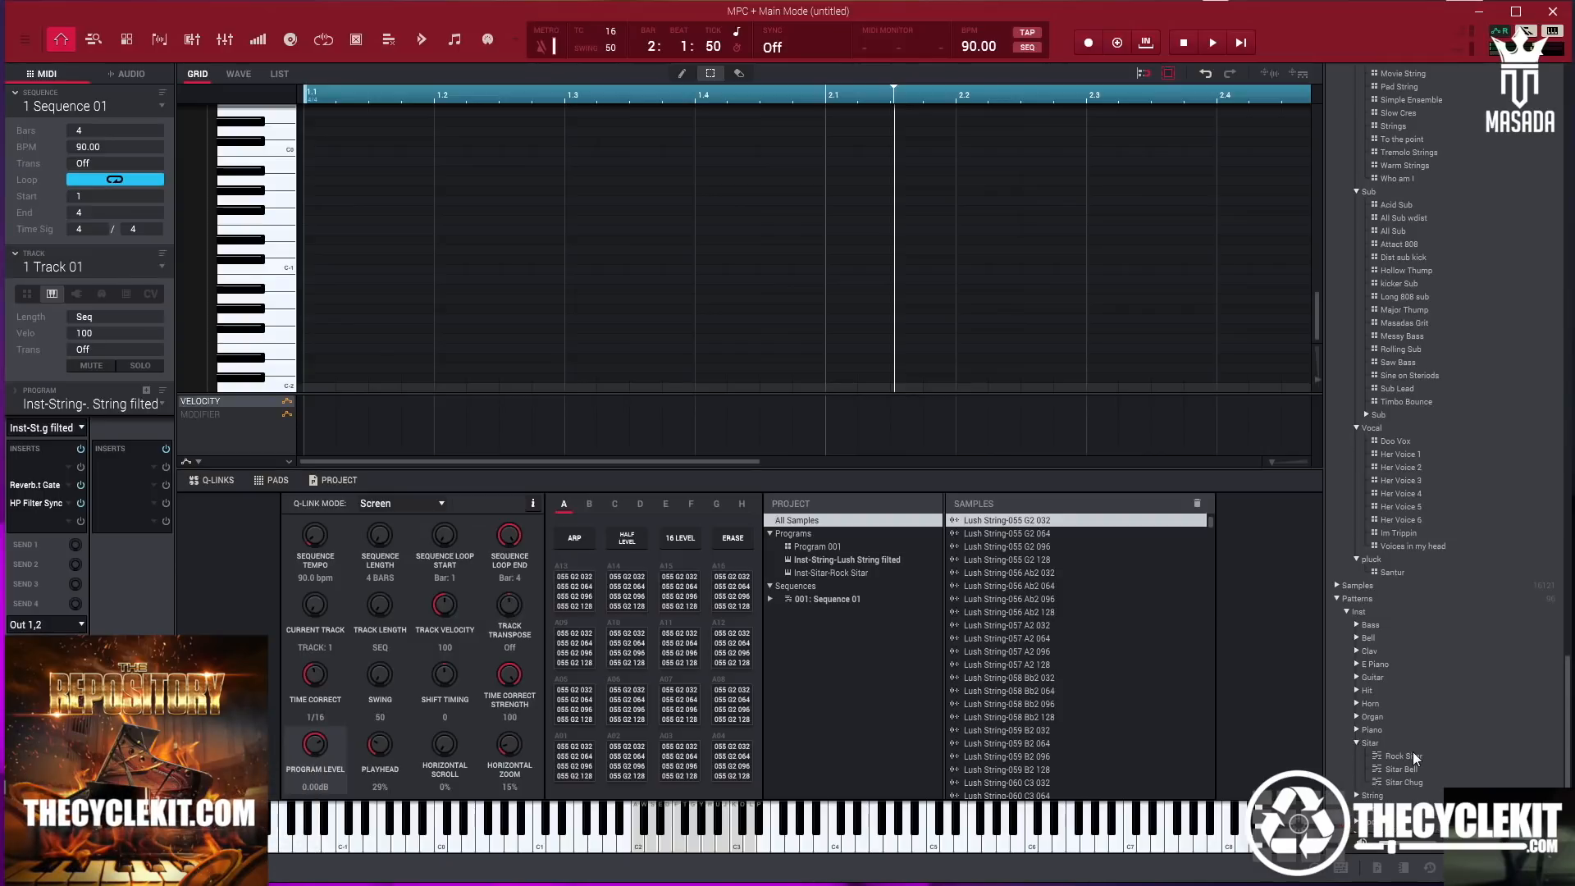
double_click(1405, 756)
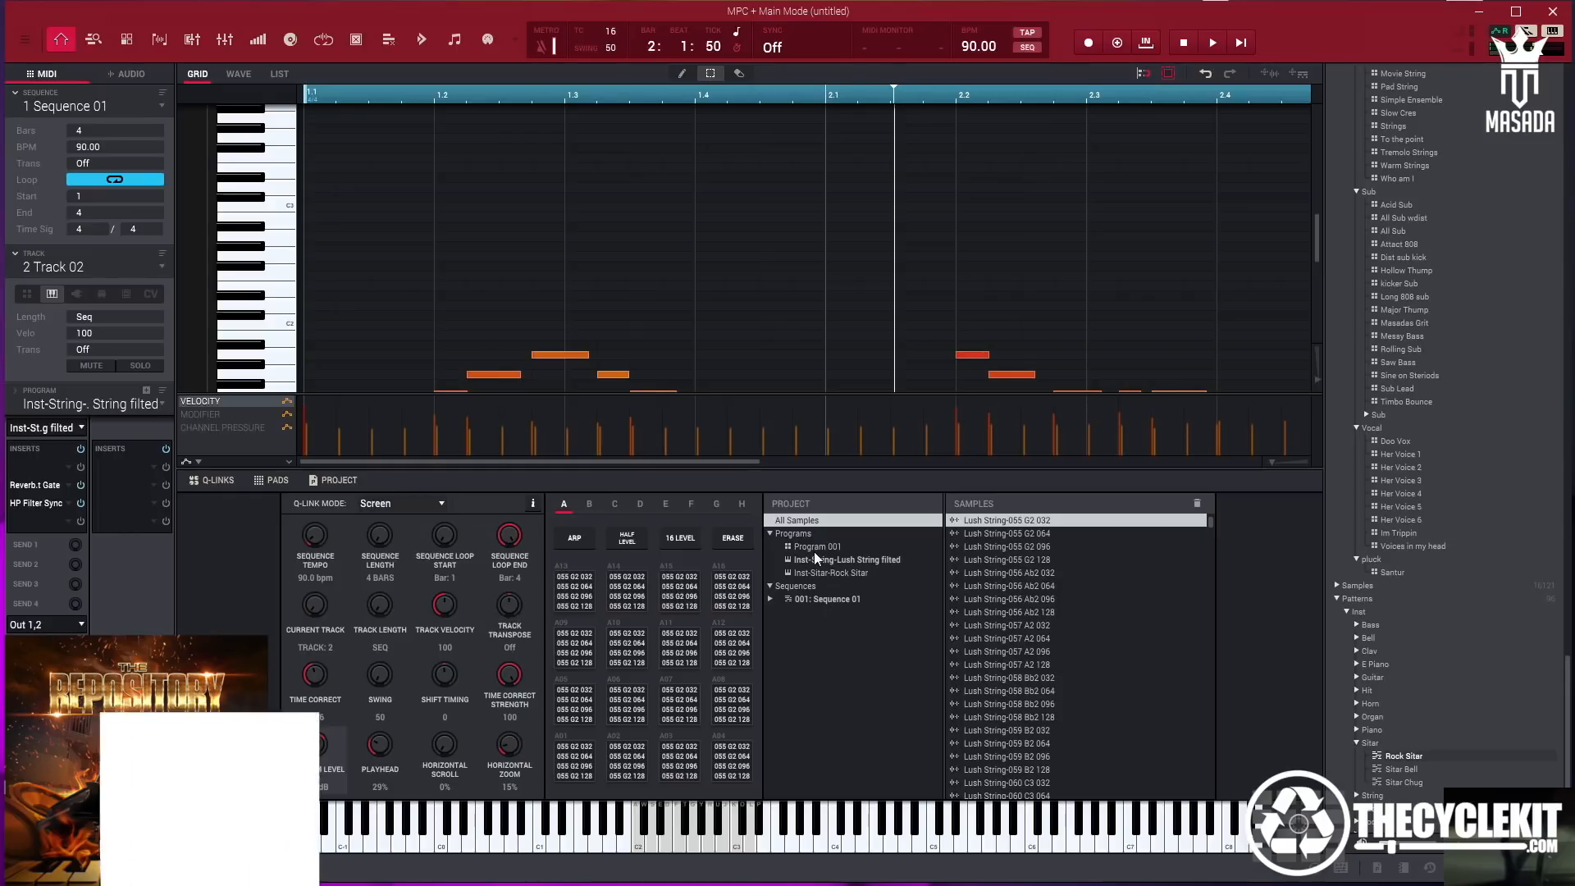
Assign the Inst-Sitar-Rock Sitar program to Track 02, play the sequence to hear the pattern, and stop playback
key("Down")
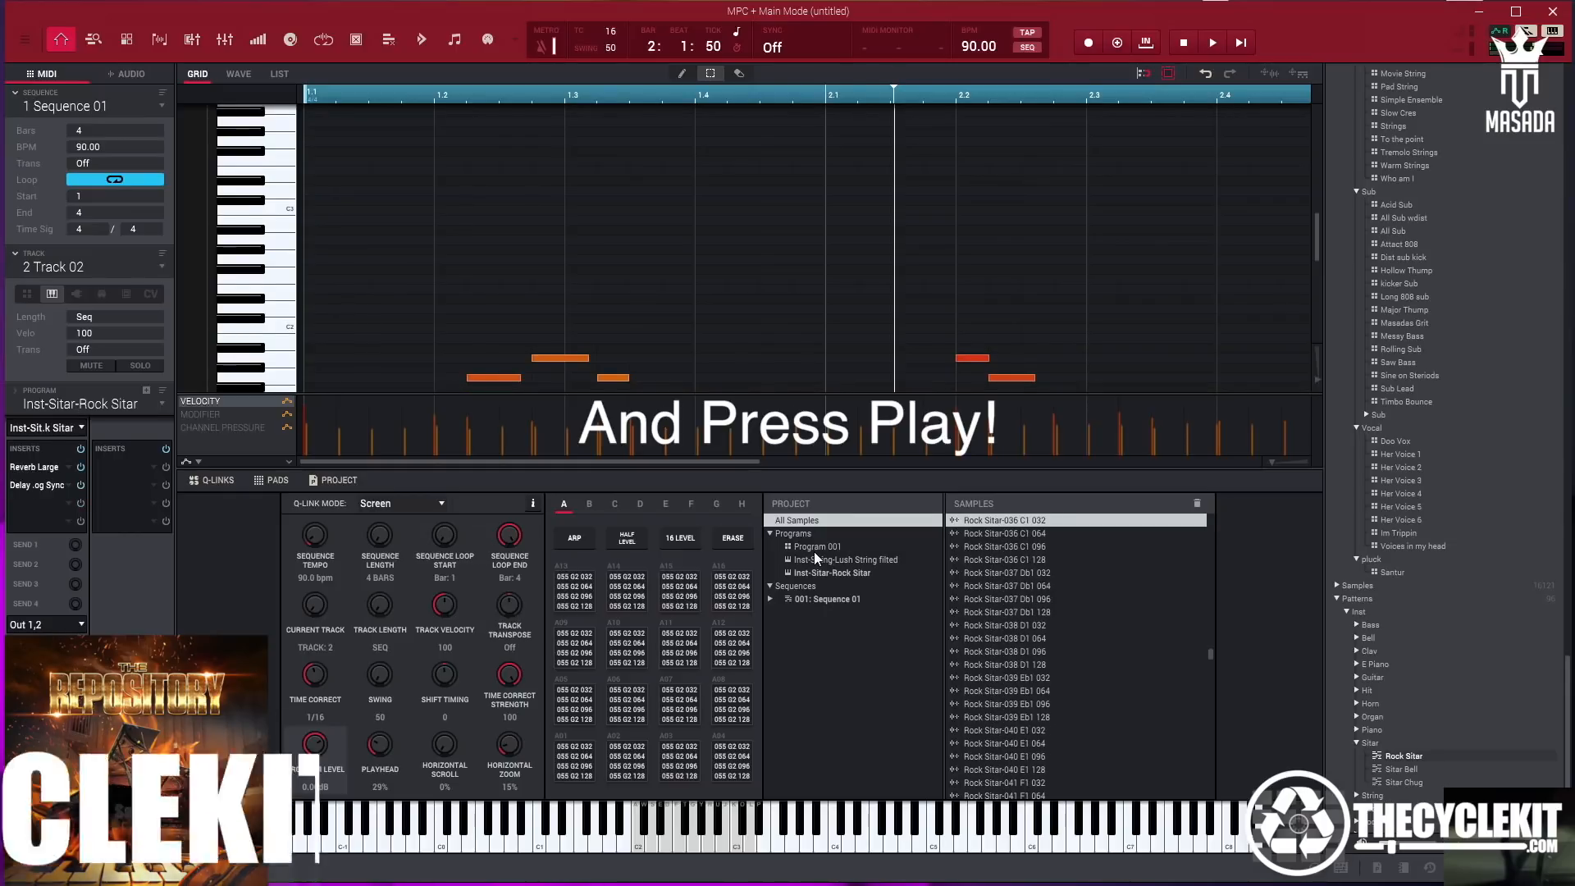
key("space")
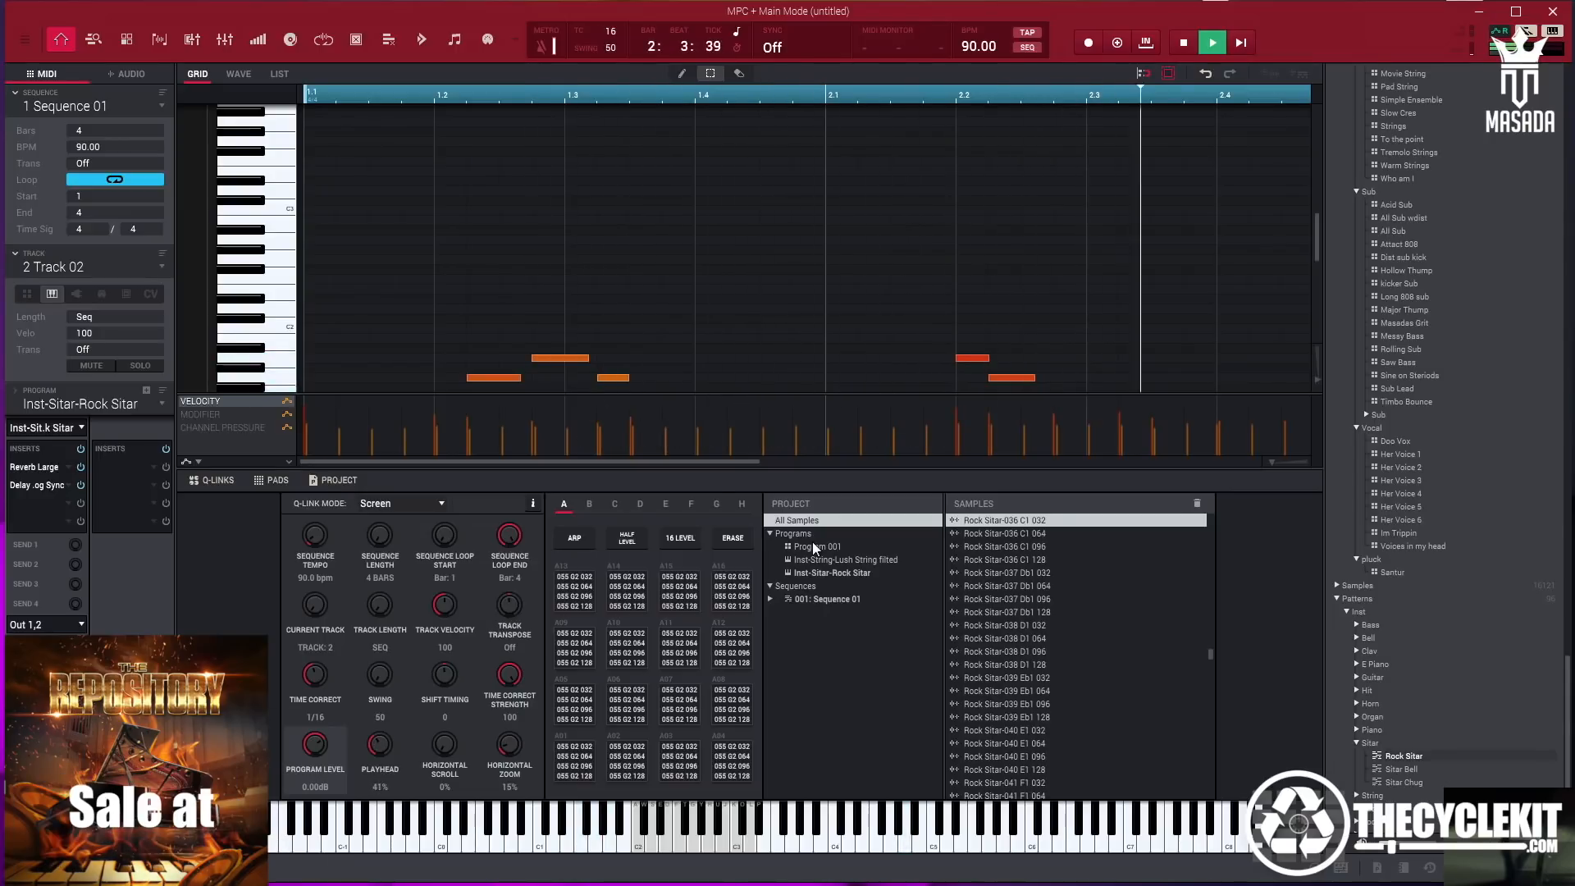
key("space")
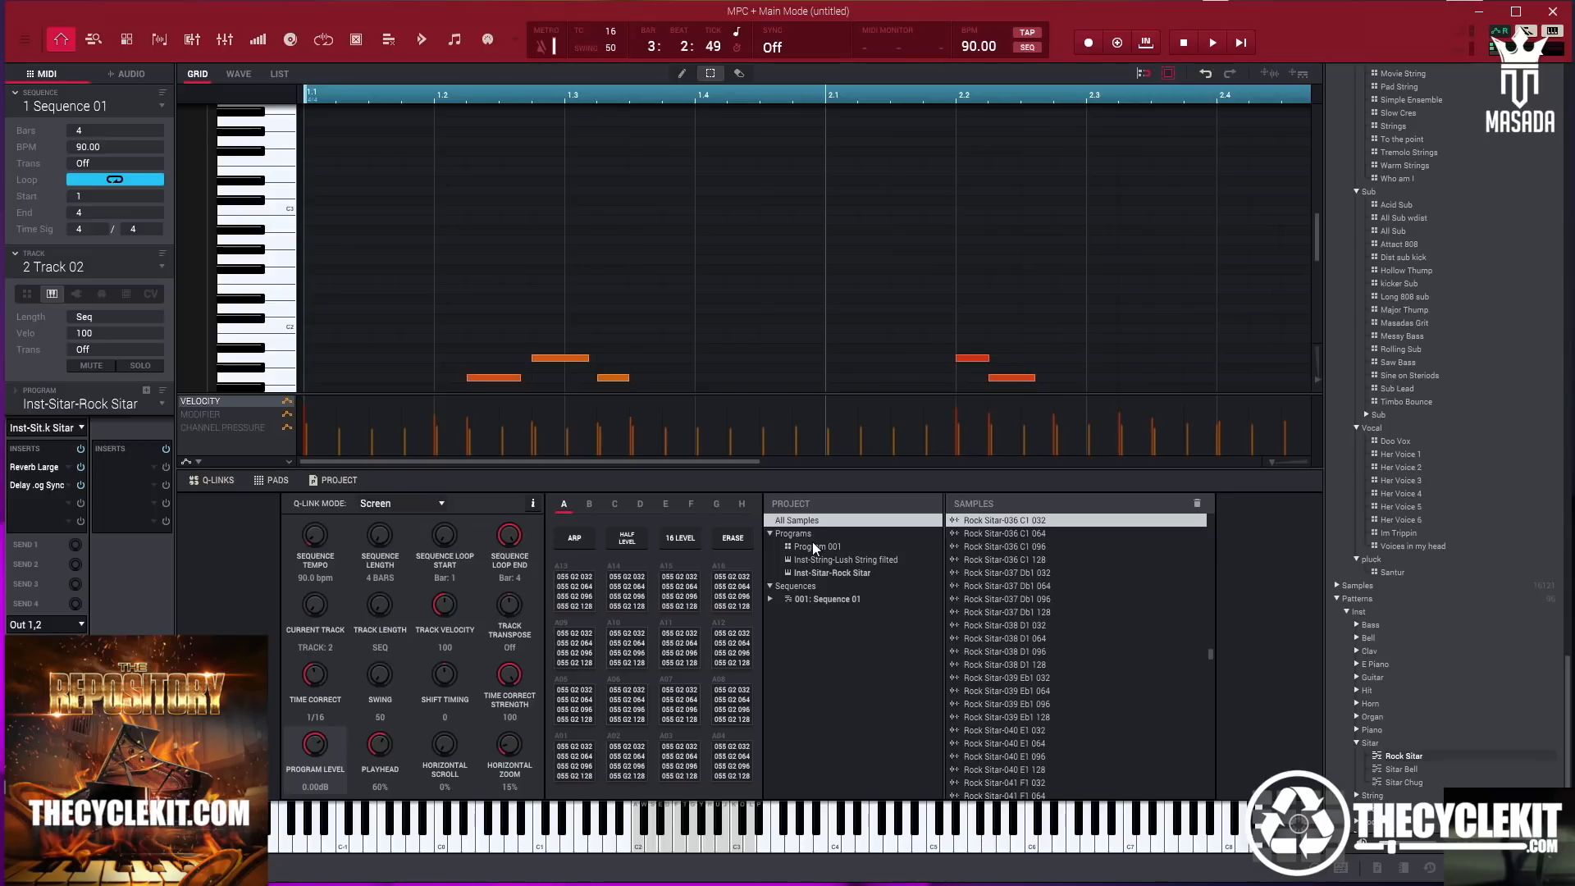